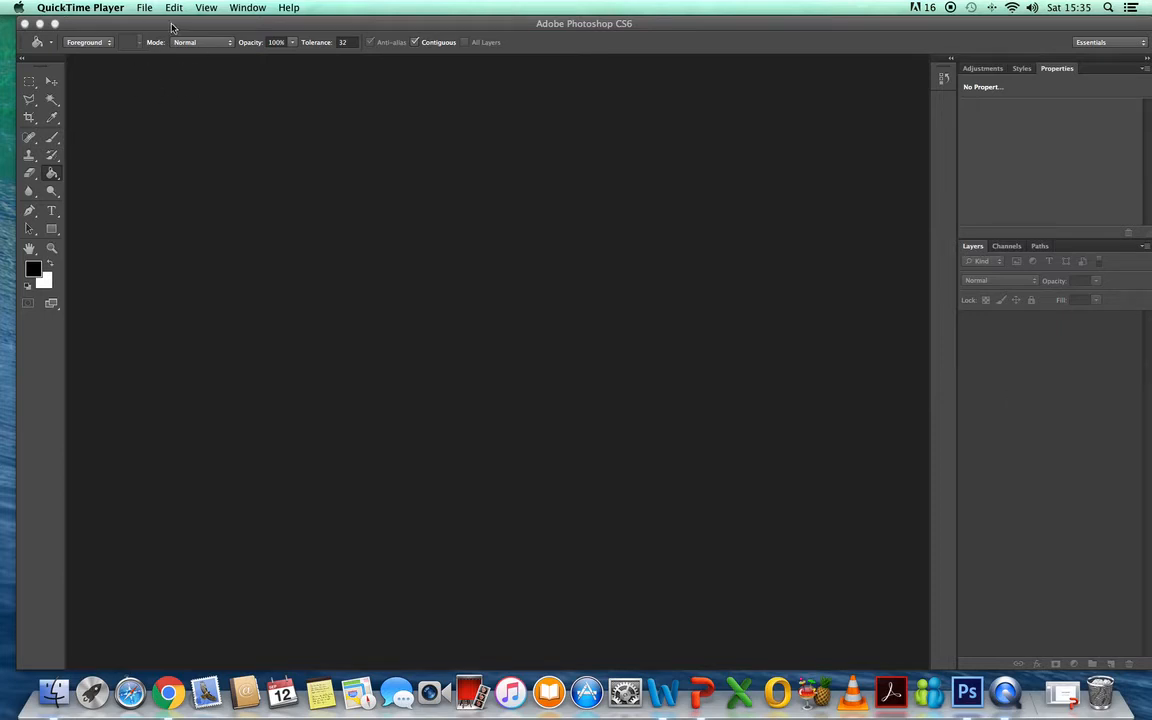
Switch to Photoshop and create a new 24 × 24 cm document at 300 pixels/inch, in CMYK with a white background
left_click(171, 27)
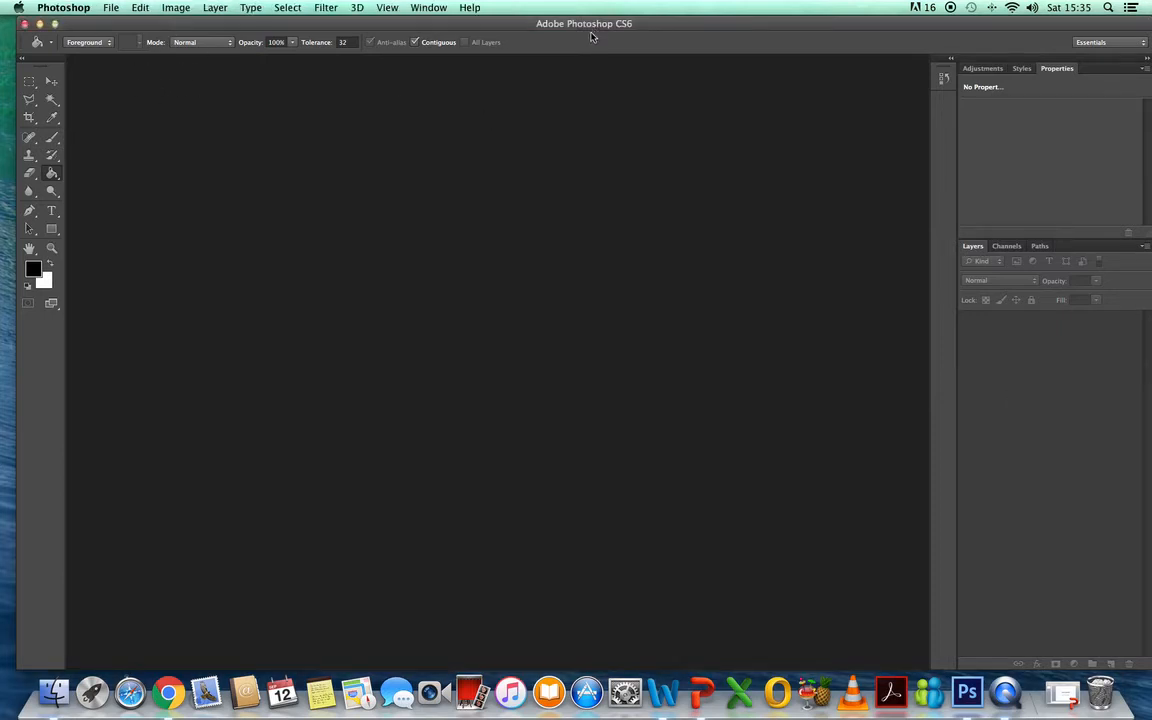
left_click(111, 10)
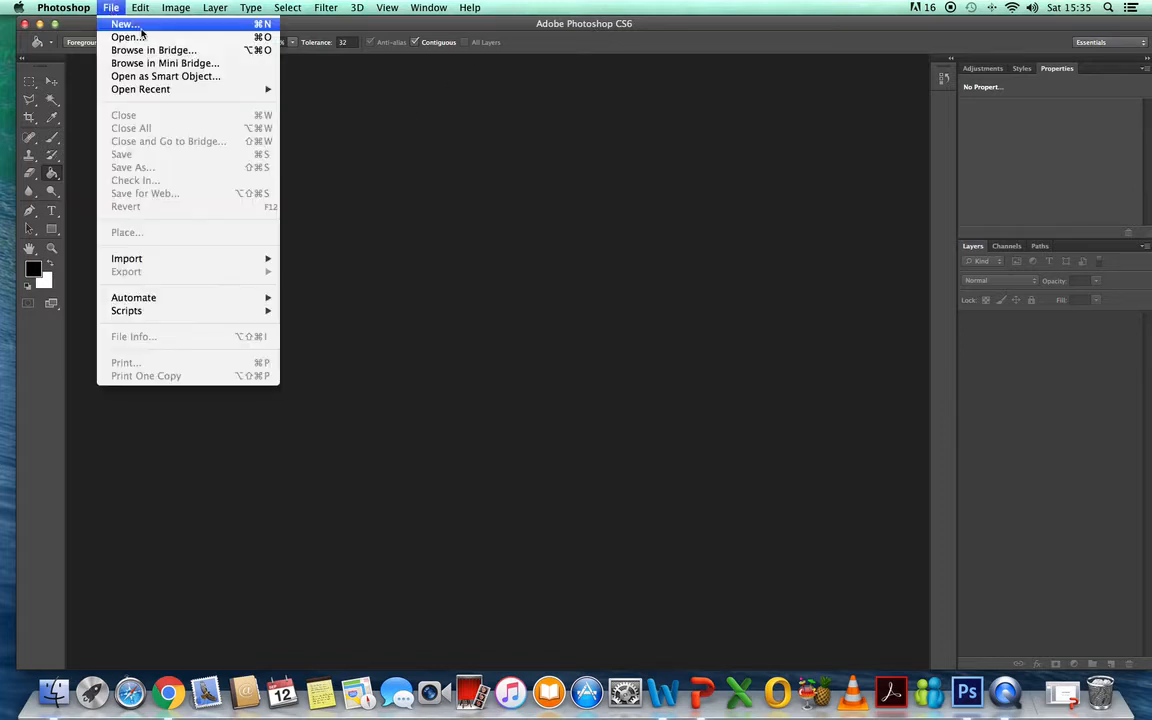
left_click(140, 24)
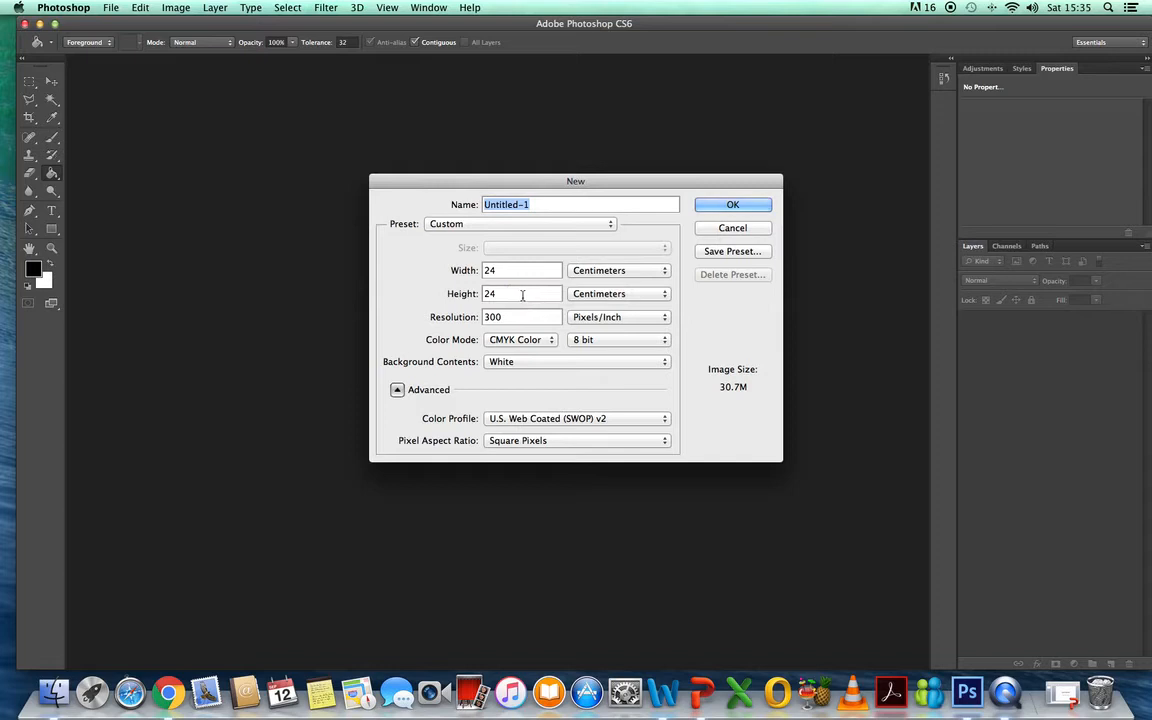
left_click(710, 208)
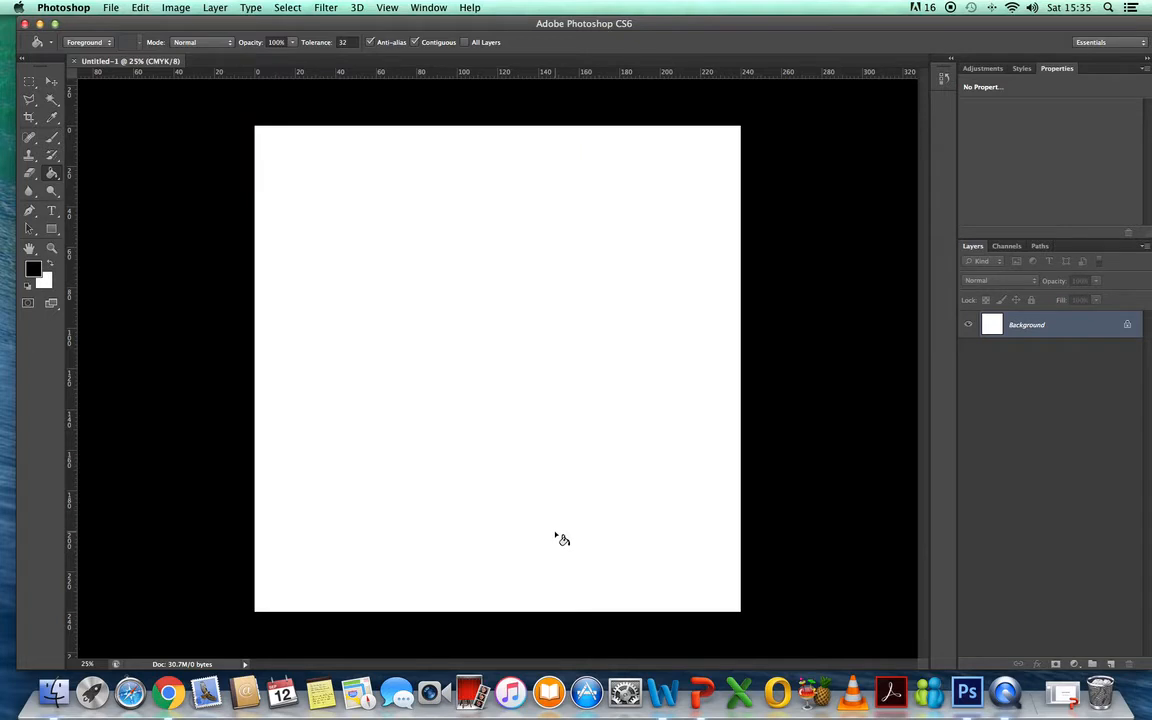
Convert the background to a regular layer named Layer 0 and duplicate it as Layer 0 copy
double_click(1028, 325)
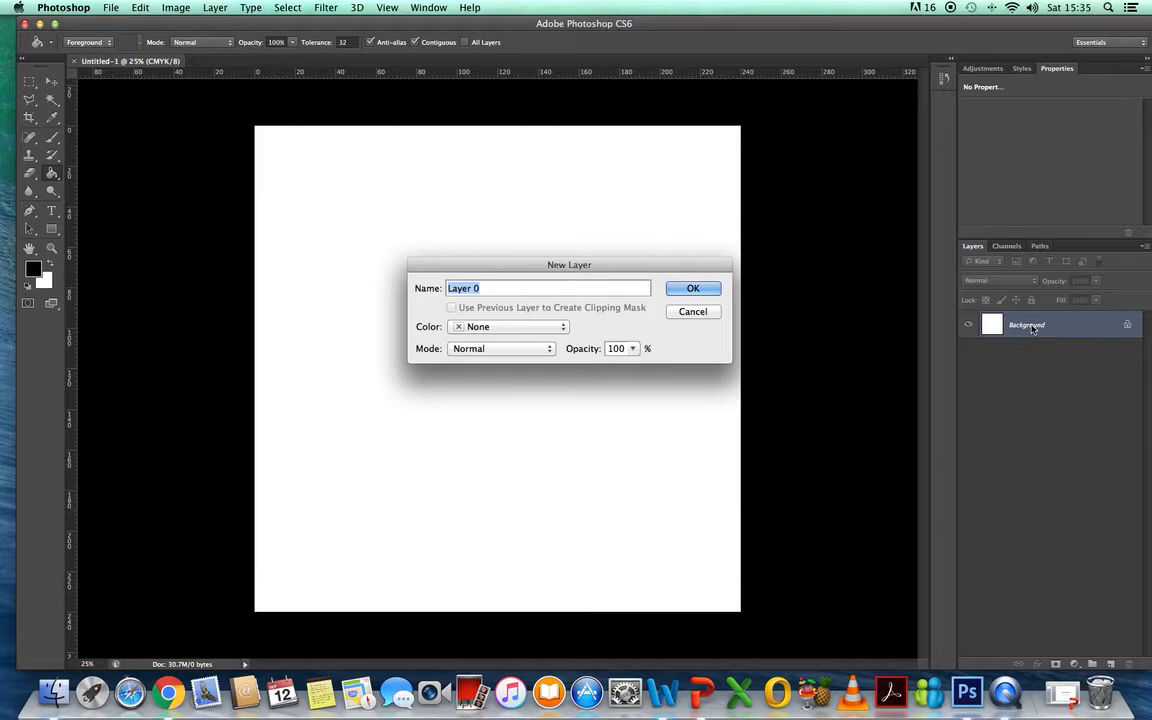
left_click(690, 289)
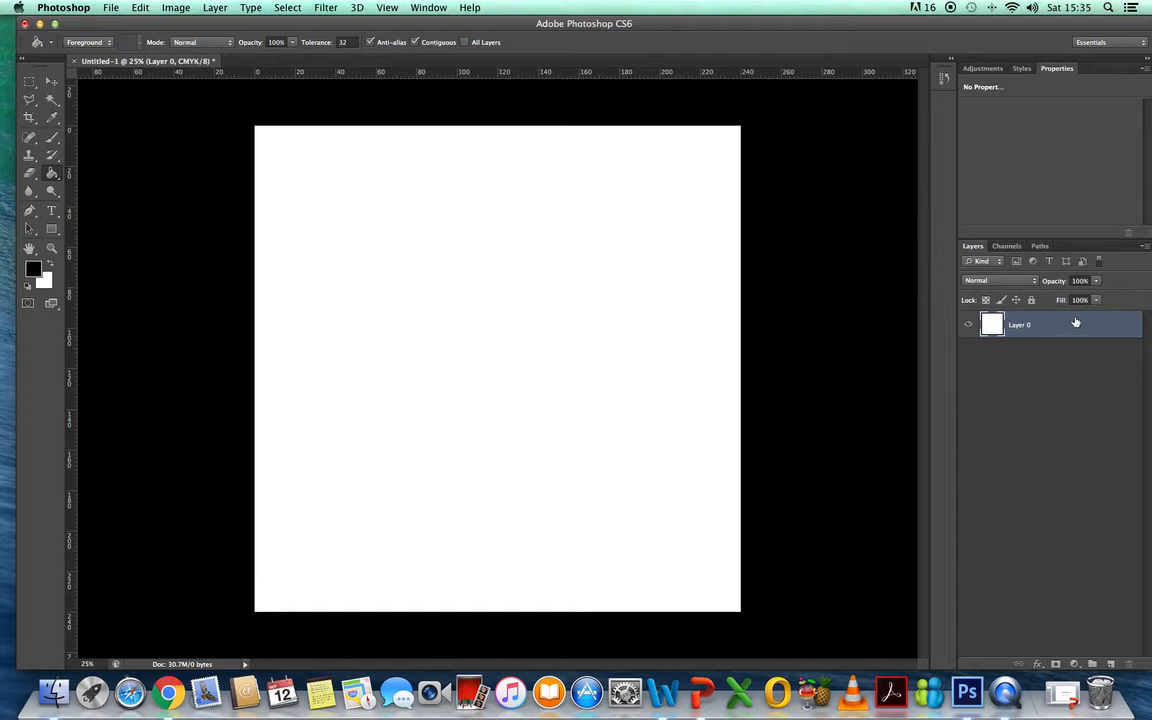
left_click(1145, 247)
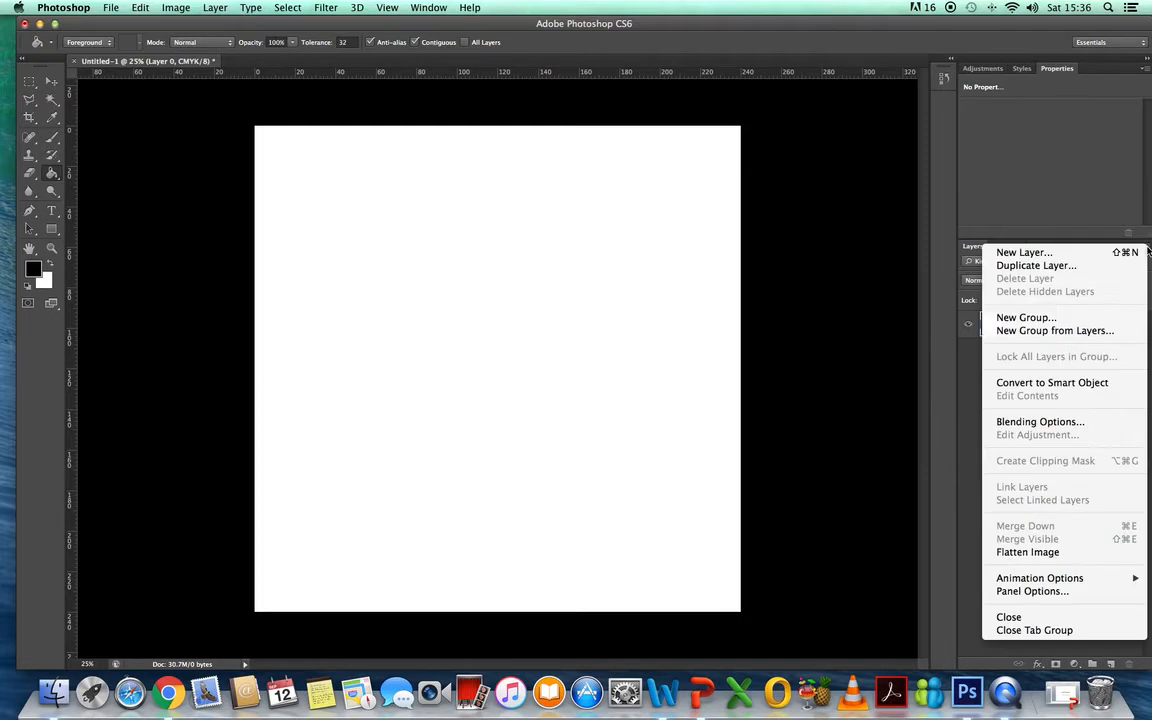
left_click(1085, 266)
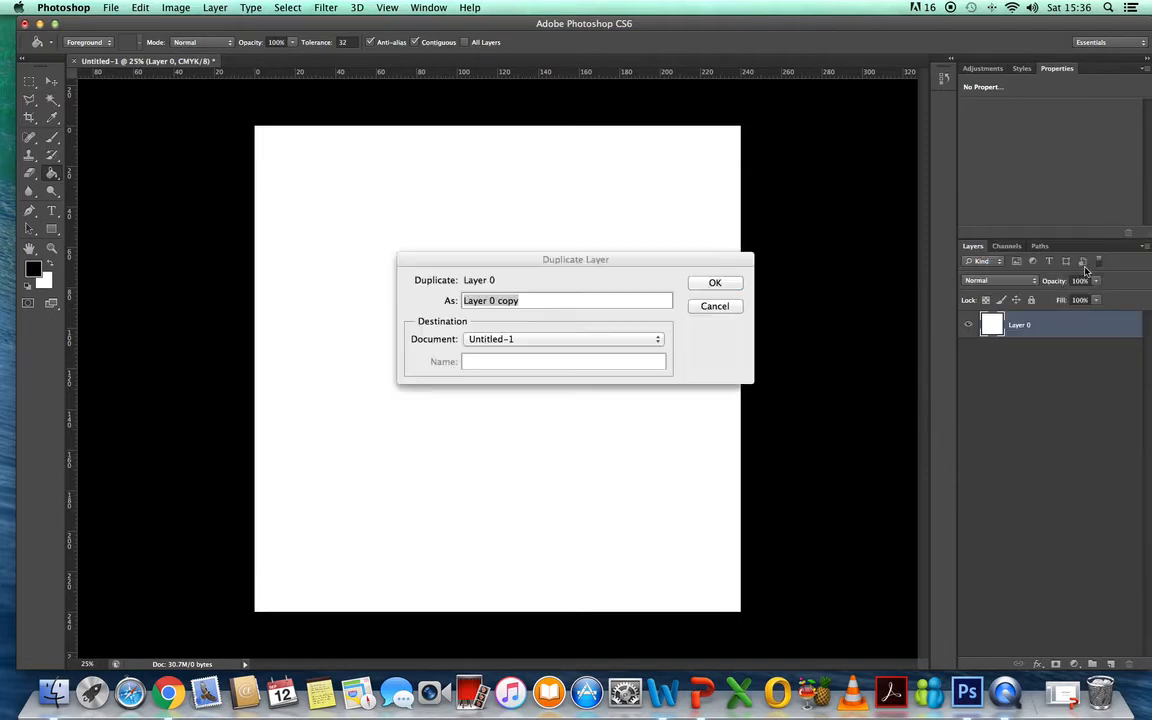
left_click(730, 286)
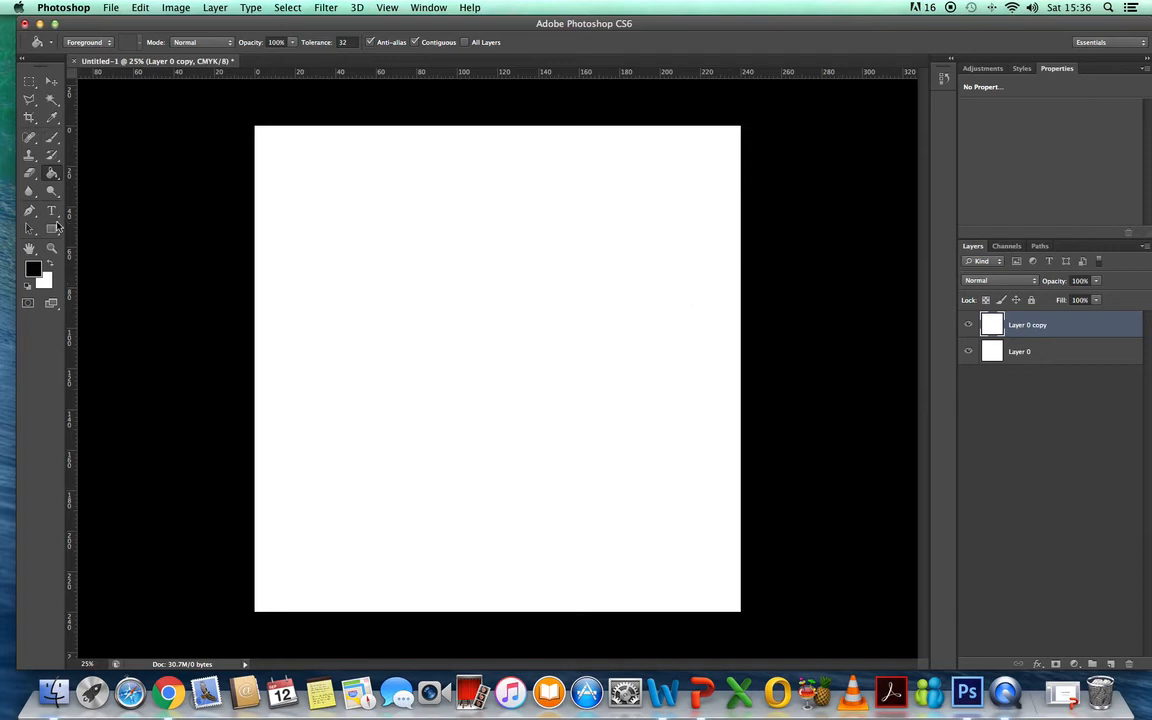
Place two vertical guides at about 80 mm and 160 mm to divide the canvas into three columns
left_click(51, 84)
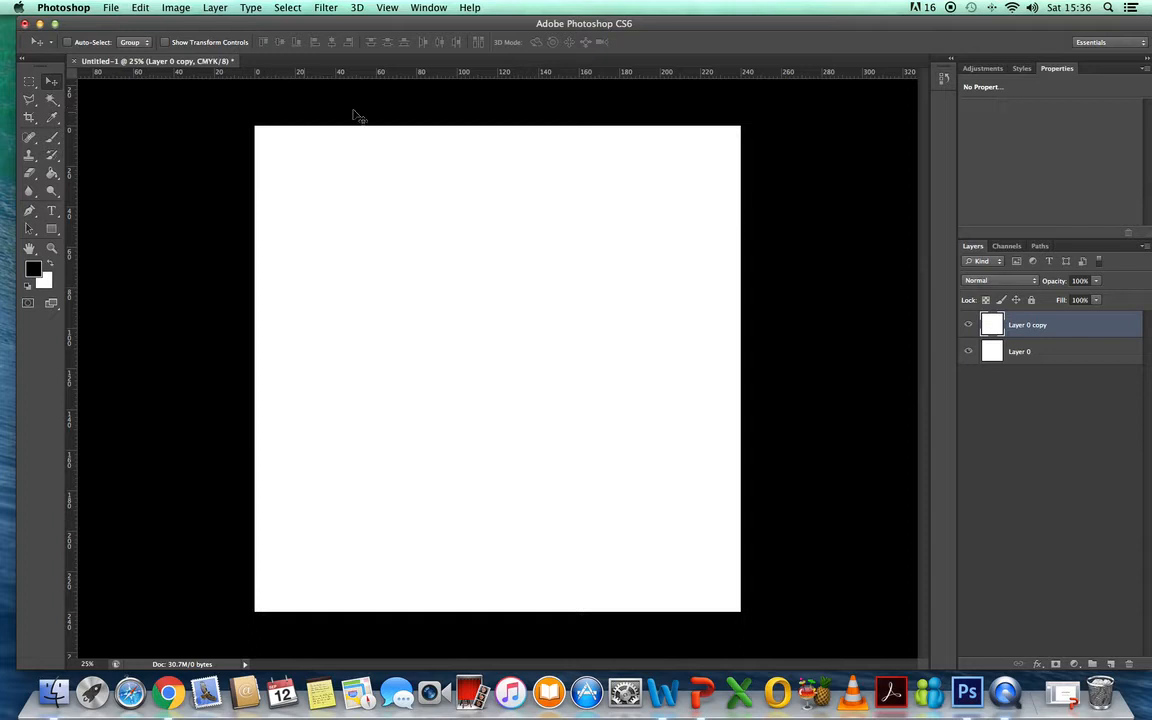
left_click(385, 8)
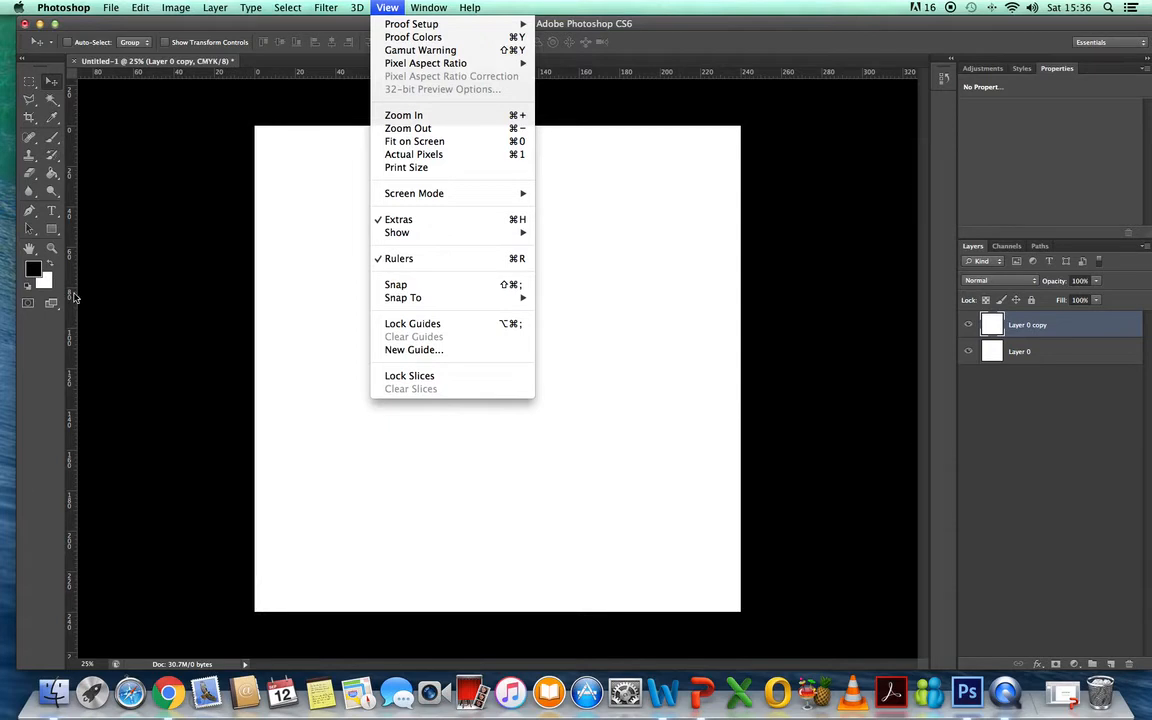
left_click(80, 357)
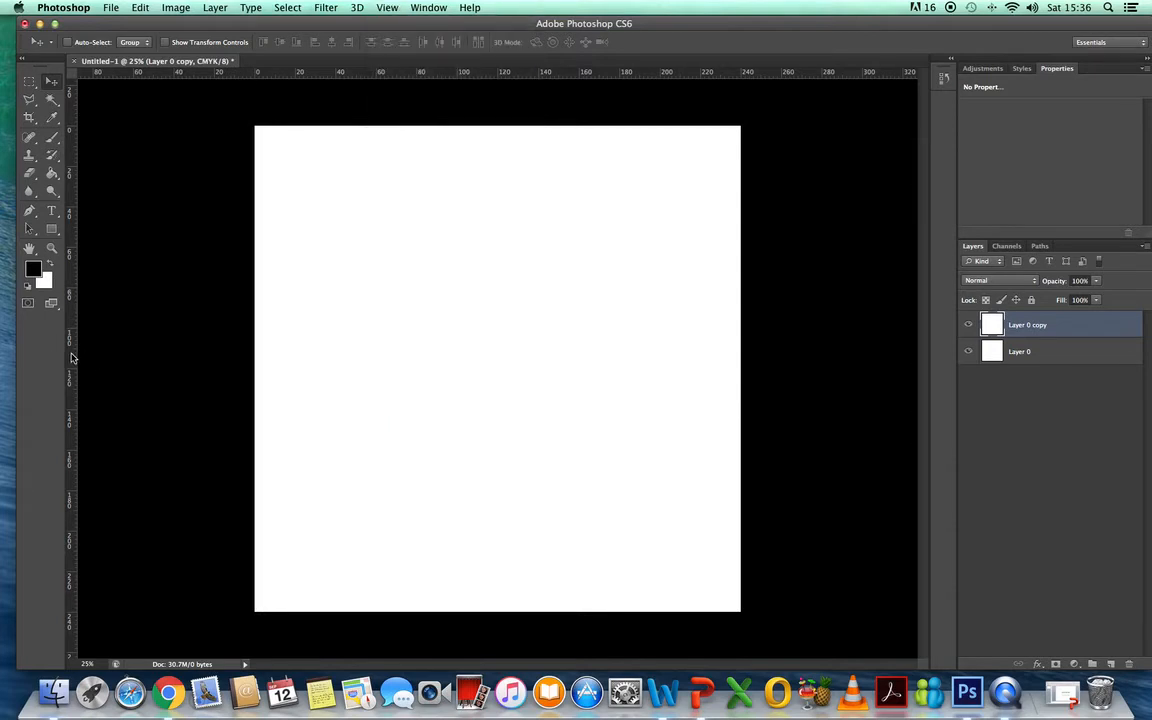
left_click_drag(74, 356, 421, 367)
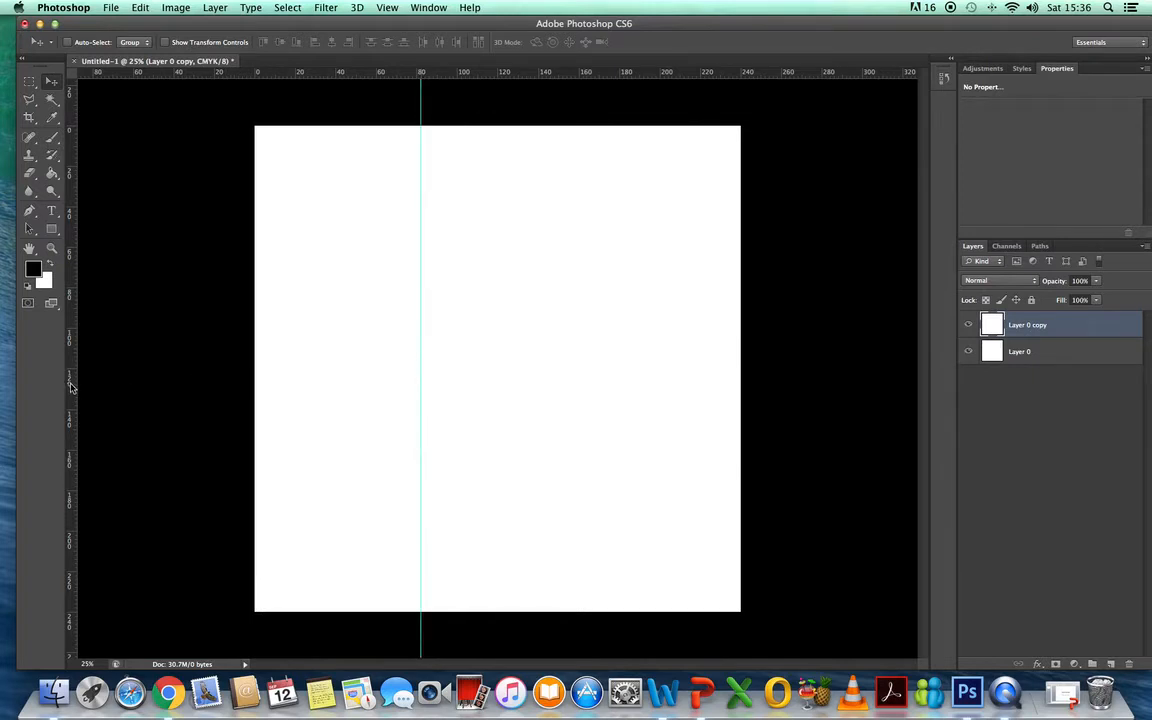
left_click_drag(74, 384, 585, 405)
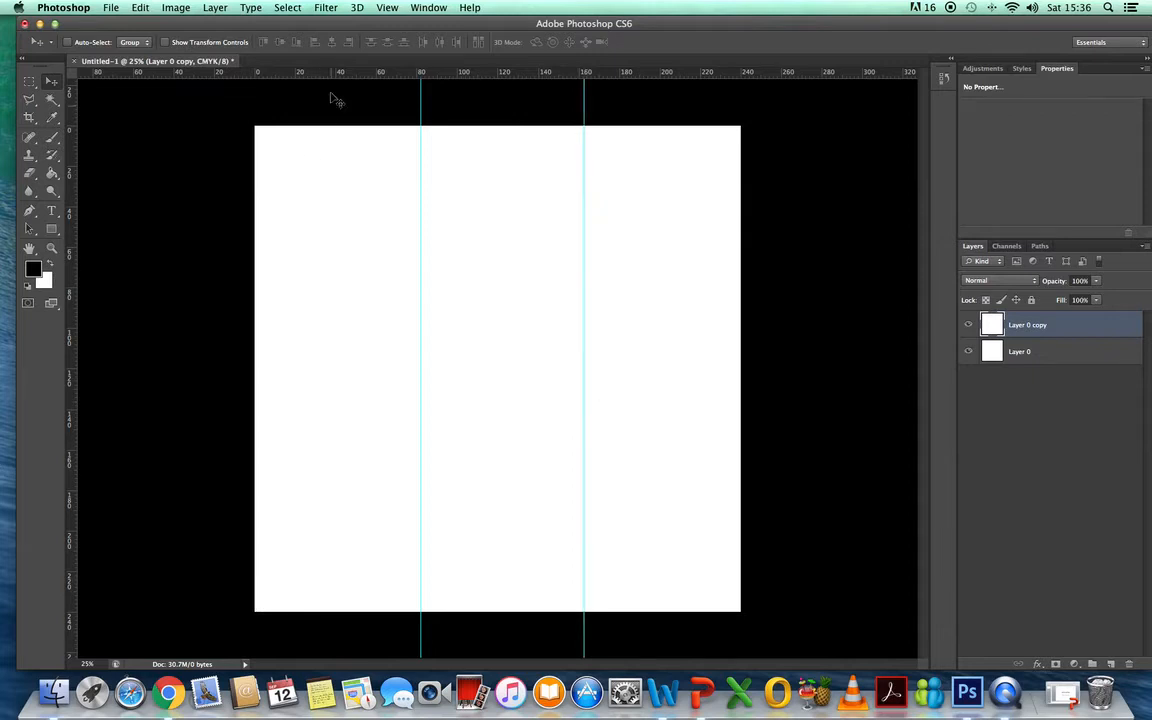
Place two horizontal guides at about 80 mm and 160 mm to divide the canvas into three rows
left_click_drag(333, 75, 336, 288)
left_click_drag(323, 72, 366, 451)
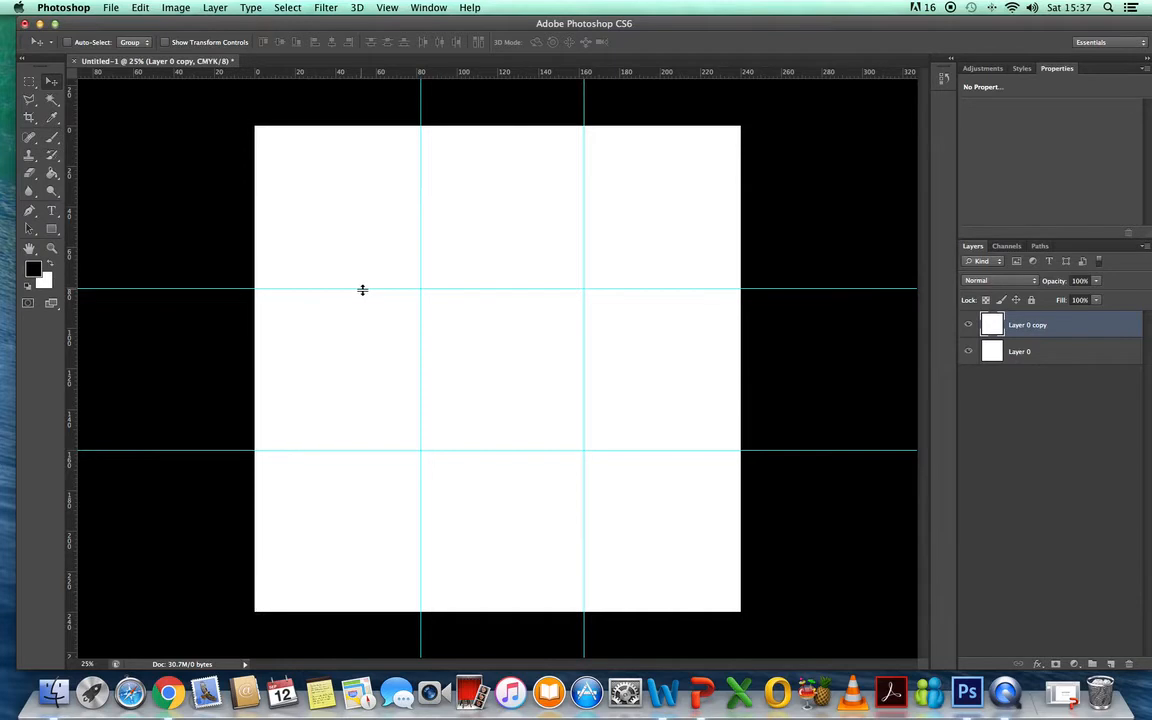
left_click_drag(363, 287, 363, 286)
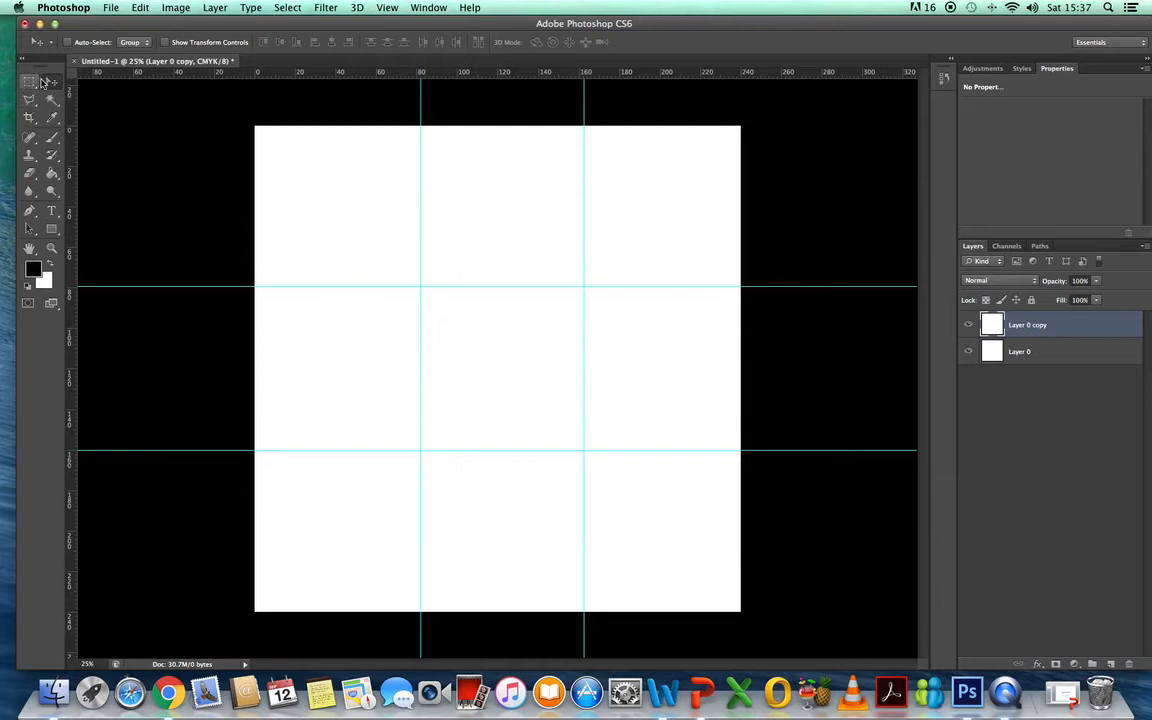
Set up the Rectangle tool with a light grey fill and a 0.10 pt stroke
left_click(60, 236)
left_click(60, 238)
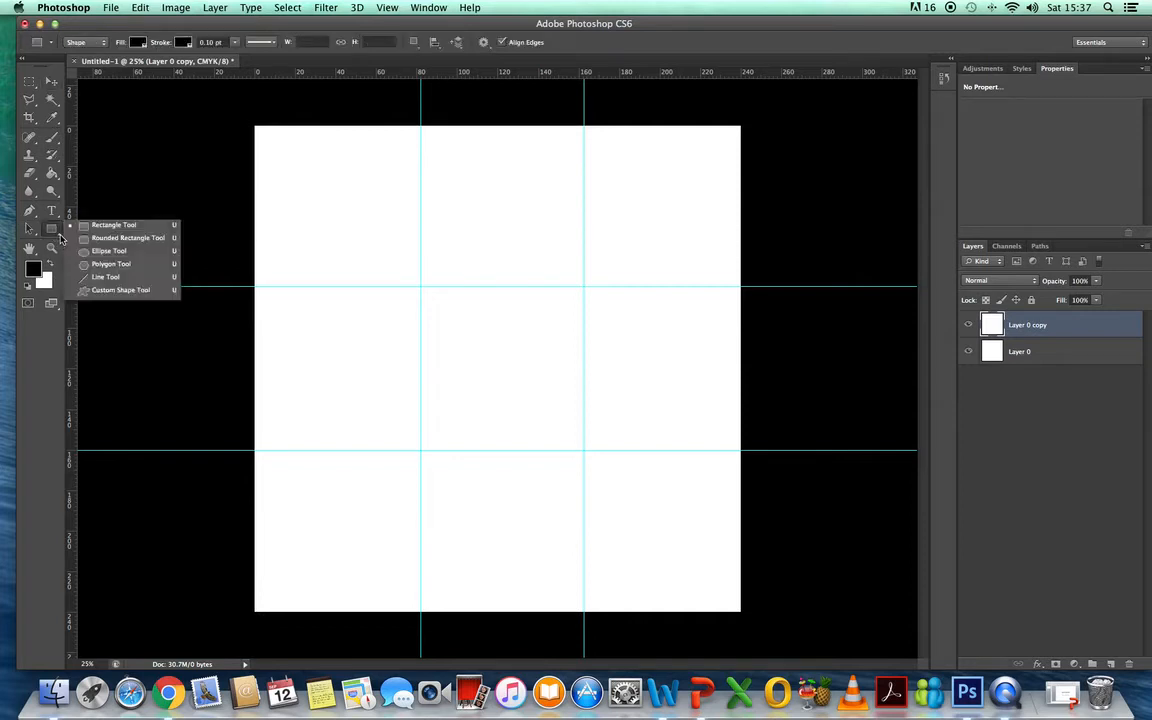
left_click(111, 251)
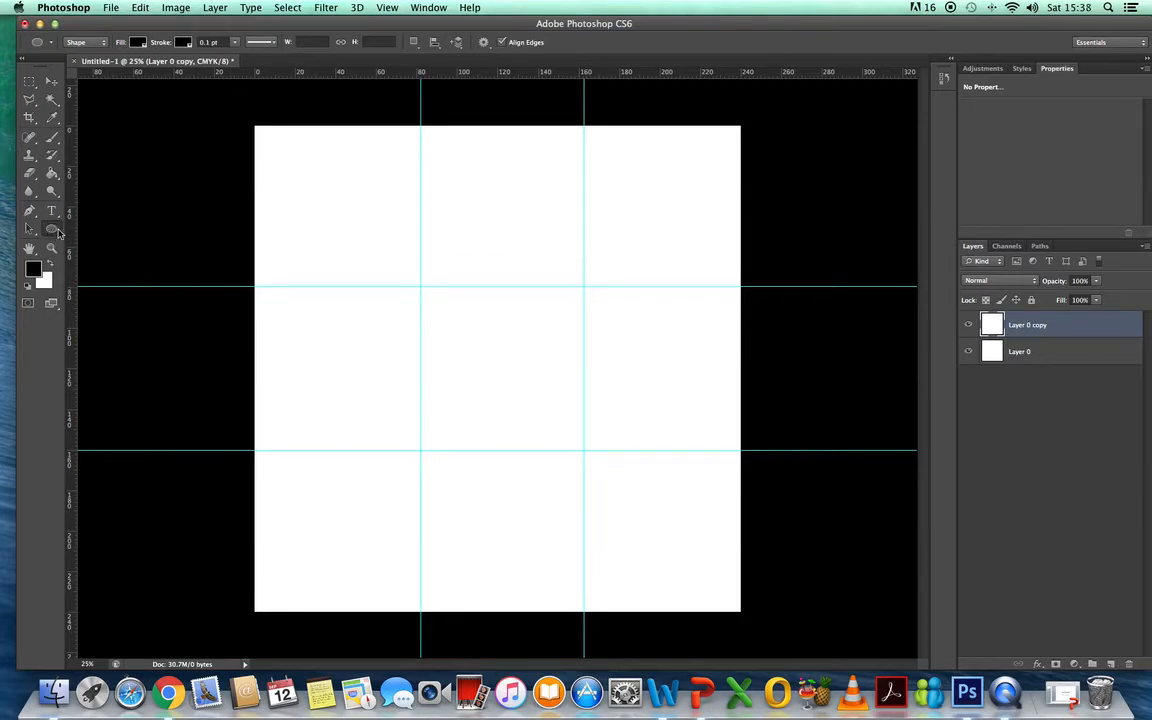
left_click(60, 238)
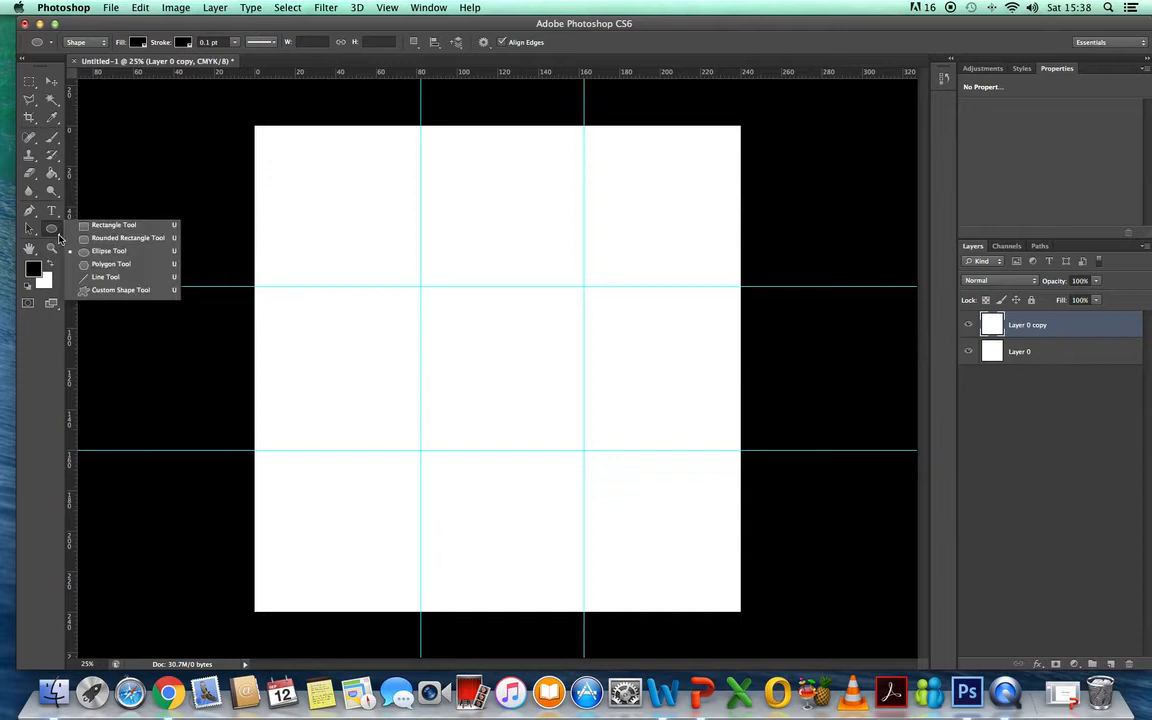
left_click(118, 225)
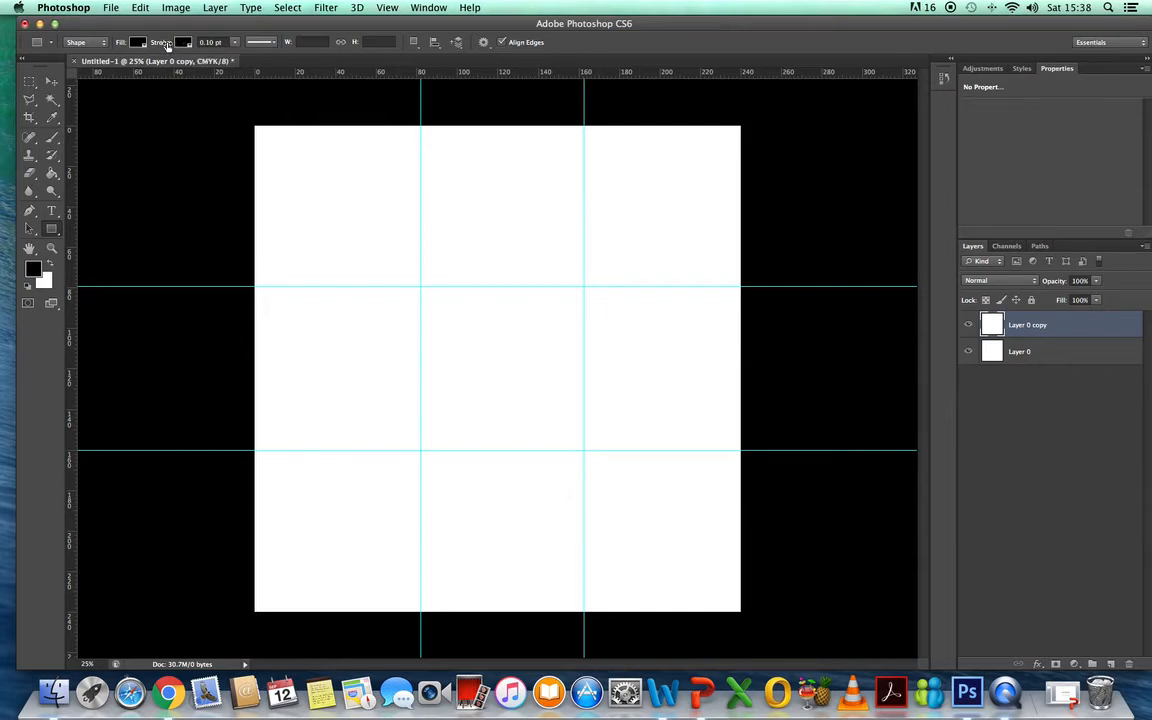
left_click(138, 44)
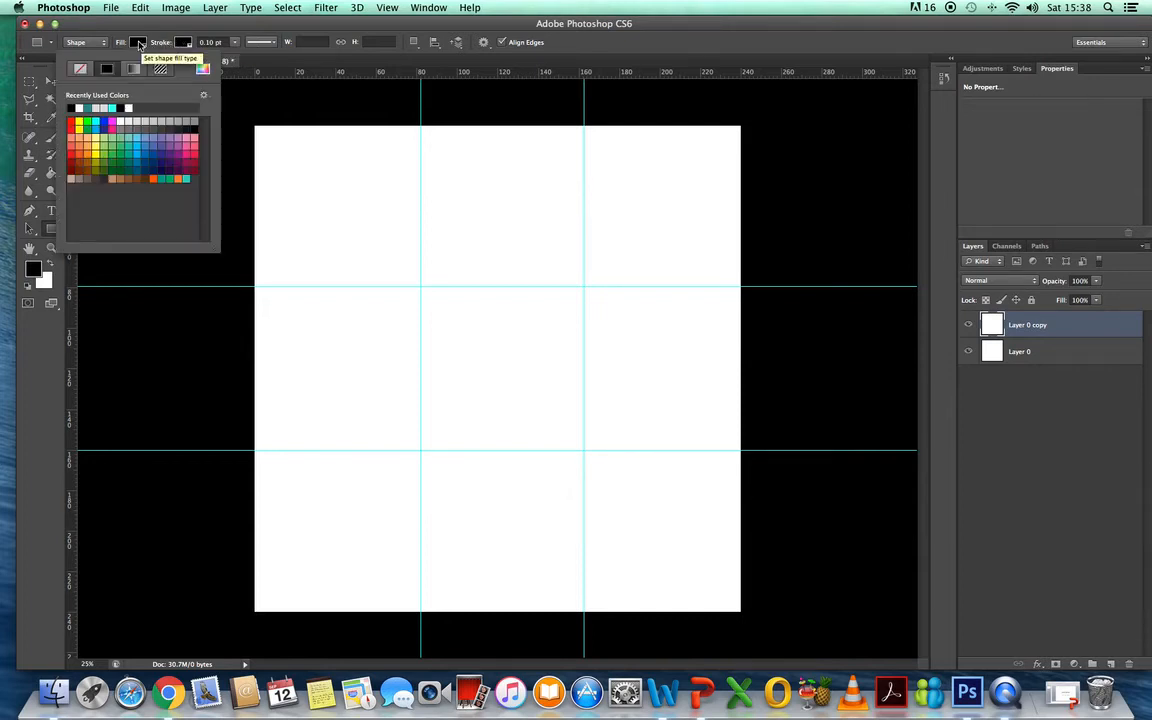
left_click(131, 120)
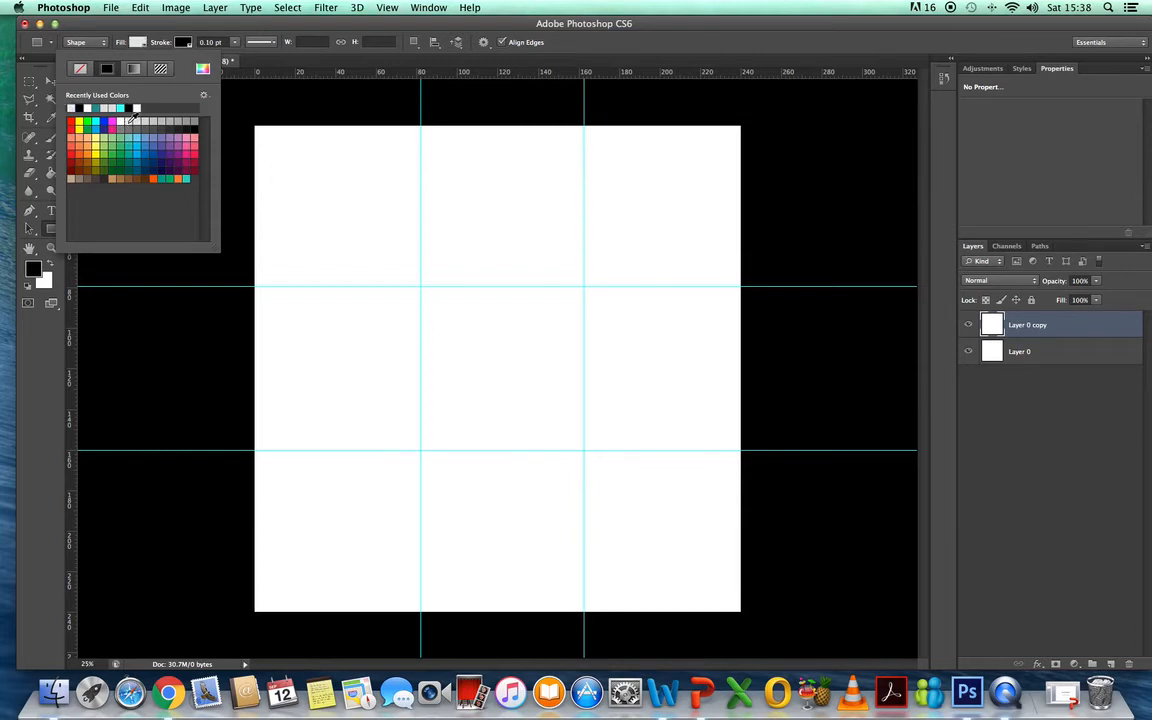
left_click(237, 46)
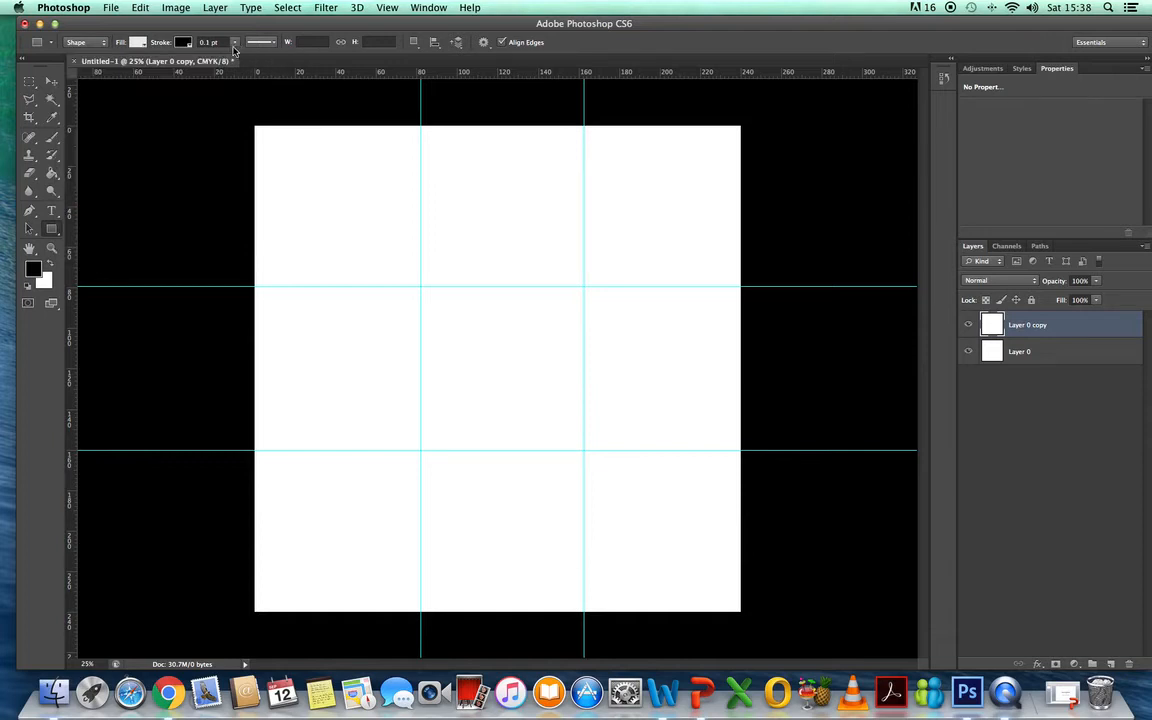
left_click(236, 46)
mouse_move(238, 57)
left_mouse_down()
mouse_move(306, 66)
mouse_move(200, 56)
mouse_move(238, 62)
left_mouse_up()
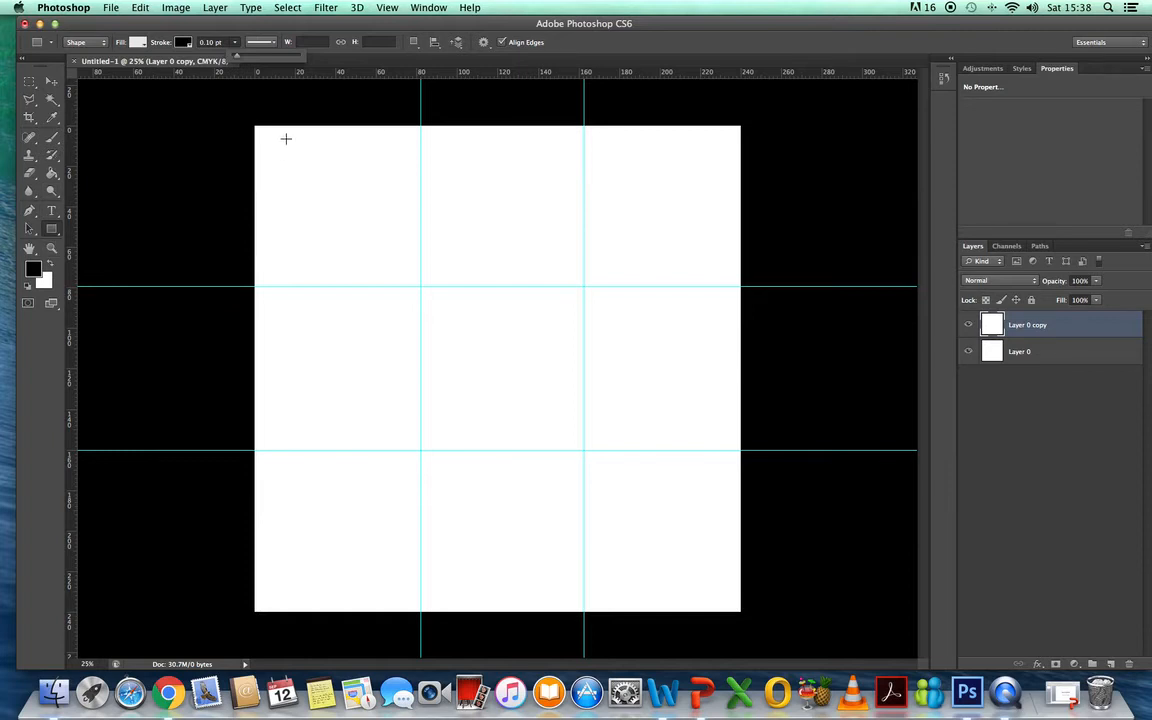
Draw a tall rectangle about 880 × 2120 px on the canvas's left side and name its layer "Vertical left"
left_click_drag(291, 152, 441, 513)
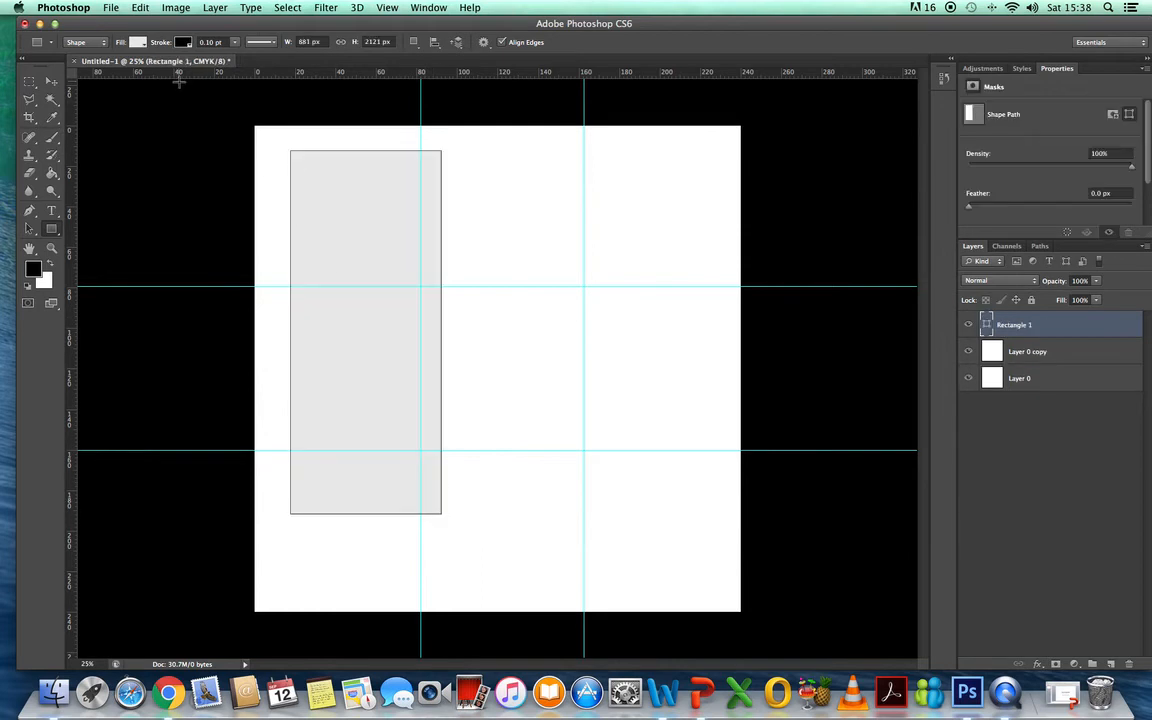
double_click(1019, 325)
left_click(1035, 325)
key("BackSpace")
key("BackSpace")
key("BackSpace")
key("BackSpace")
Draw a thin horizontal bar about 2105 × 97 px across the upper canvas and name its layer "horizontal top"
left_click_drag(345, 205, 705, 220)
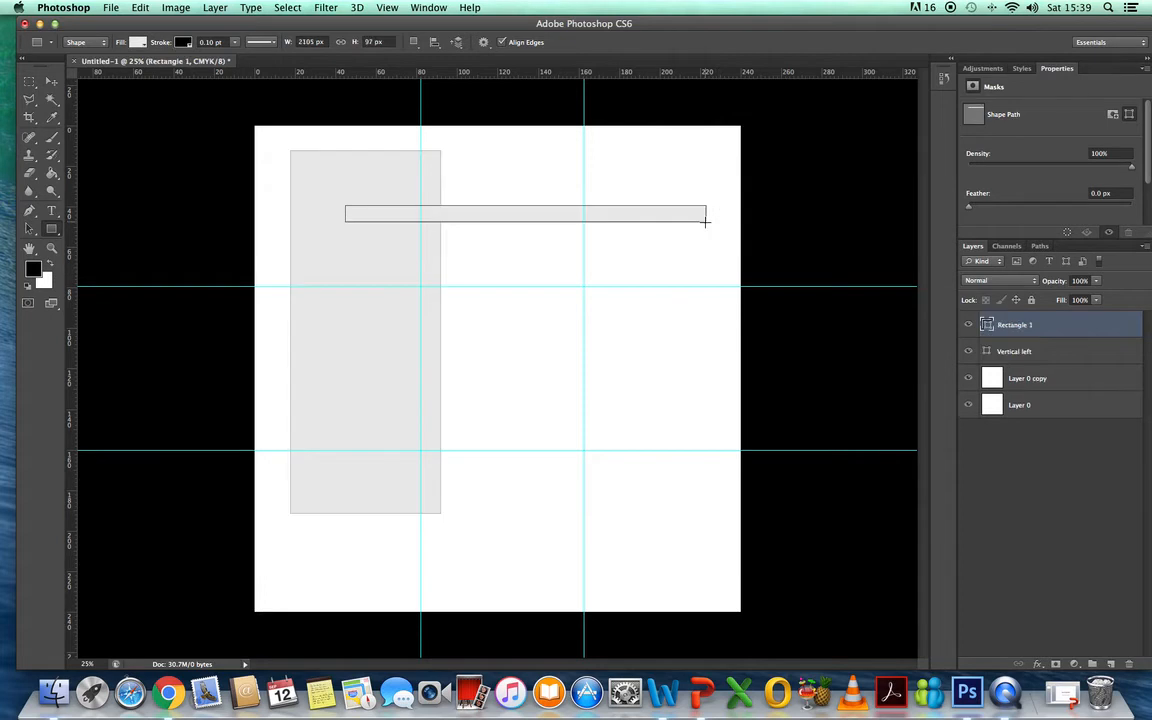
double_click(1022, 326)
left_click(1036, 325)
key("BackSpace")
key("BackSpace")
key("BackSpace")
key("BackSpace")
key("BackSpace")
key("BackSpace")
type("horizontal to")
key("Return")
Draw a narrow vertical bar about 69 × 2341 px just right of the large rectangle and name its layer "vertical thin"
mouse_move(464, 187)
left_mouse_down()
mouse_move(522, 352)
mouse_move(469, 586)
left_mouse_up()
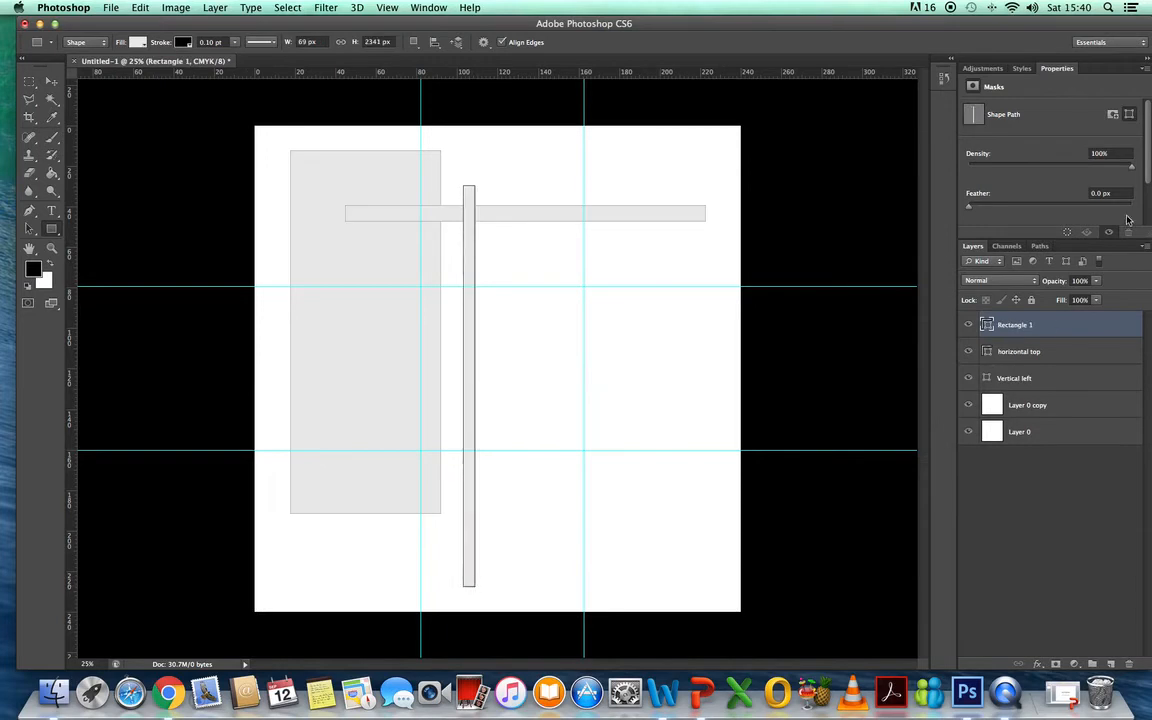
double_click(1030, 326)
left_click(1036, 324)
key("BackSpace")
key("BackSpace")
key("BackSpace")
Draw a rectangle about 513 × 1237 px between the thin vertical bar and the second vertical guide, naming its layer "medium"
left_click_drag(486, 230, 573, 440)
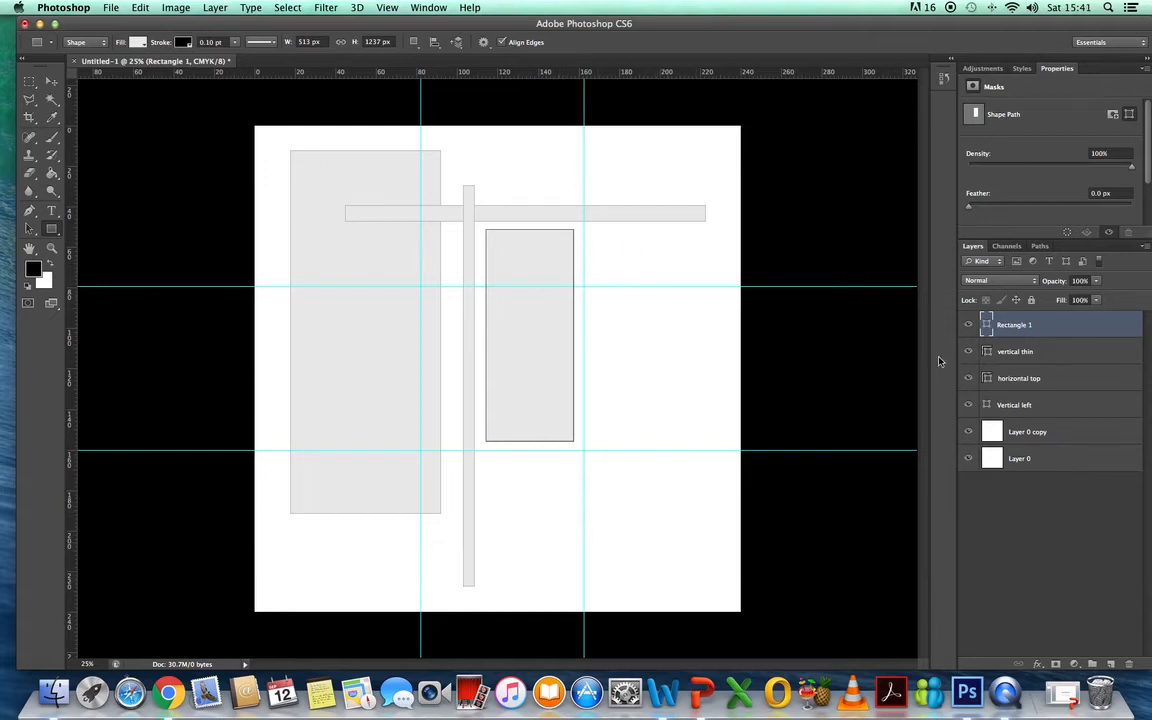
double_click(1025, 325)
left_click(1035, 324)
key("BackSpace")
key("BackSpace")
type("medium")
Draw a horizontal bar about 1677 × 81 px across the lower part of the large and medium rectangles, naming its layer "final"
left_click(317, 387)
left_click_drag(442, 404, 604, 399)
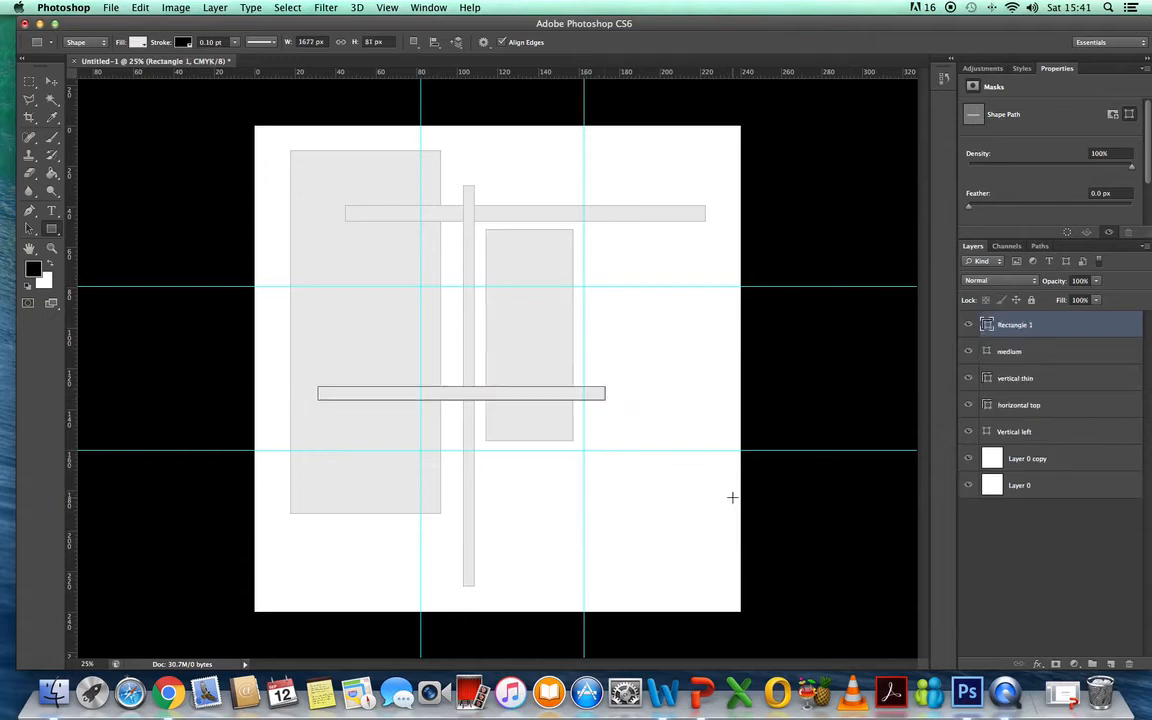
double_click(1029, 325)
left_click(1035, 324)
key("BackSpace")
key("BackSpace")
key("BackSpace")
key("BackSpace")
type("l")
key("Return")
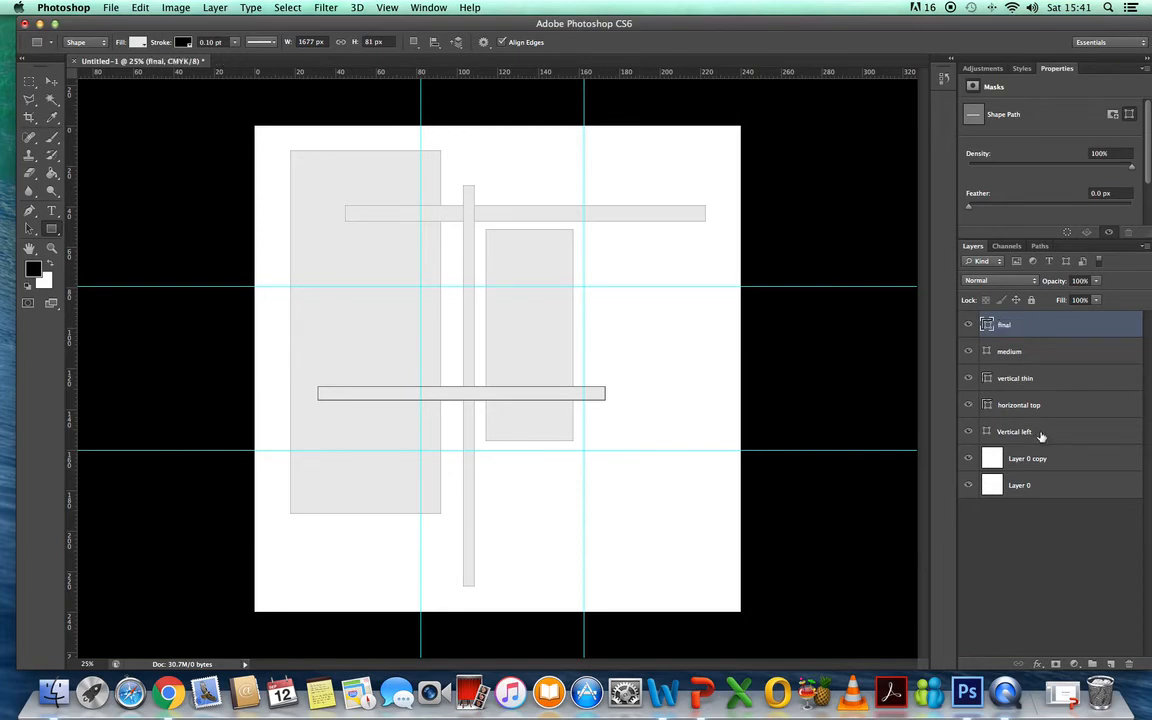
Move the Vertical left rectangle up and left until its right edge meets the first vertical guide
left_click(1035, 433)
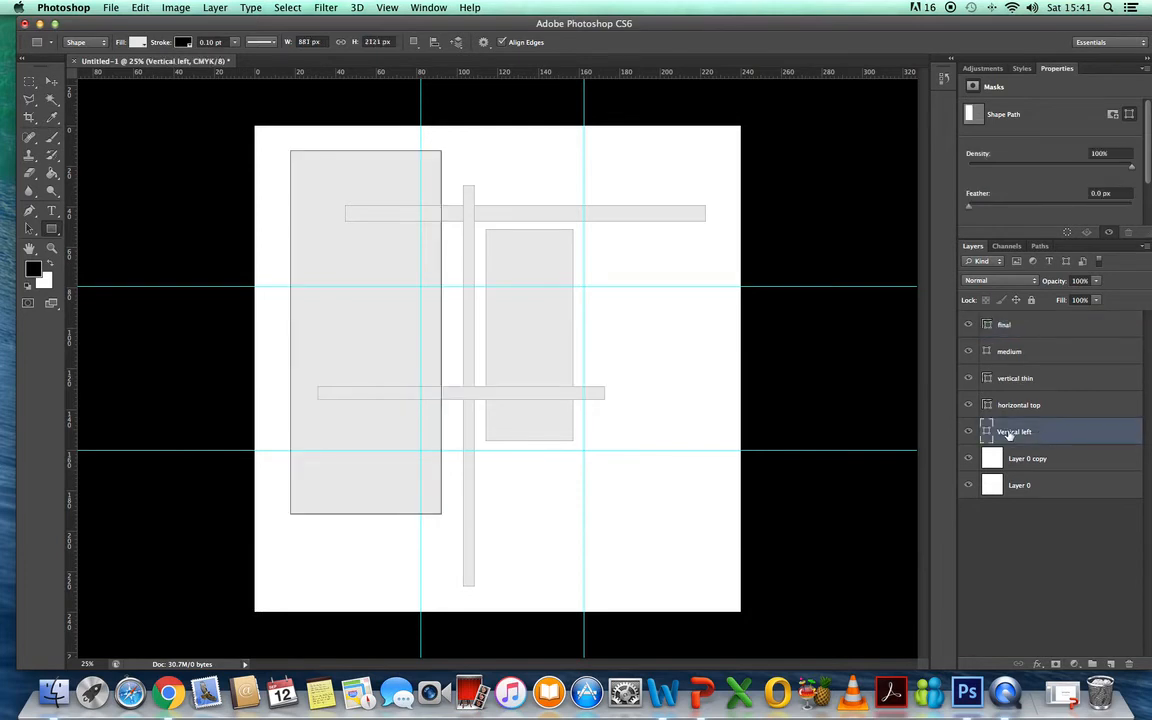
left_click(51, 82)
mouse_move(346, 255)
left_mouse_down()
mouse_move(403, 281)
mouse_move(386, 260)
mouse_move(450, 267)
mouse_move(350, 239)
mouse_move(337, 251)
left_mouse_up()
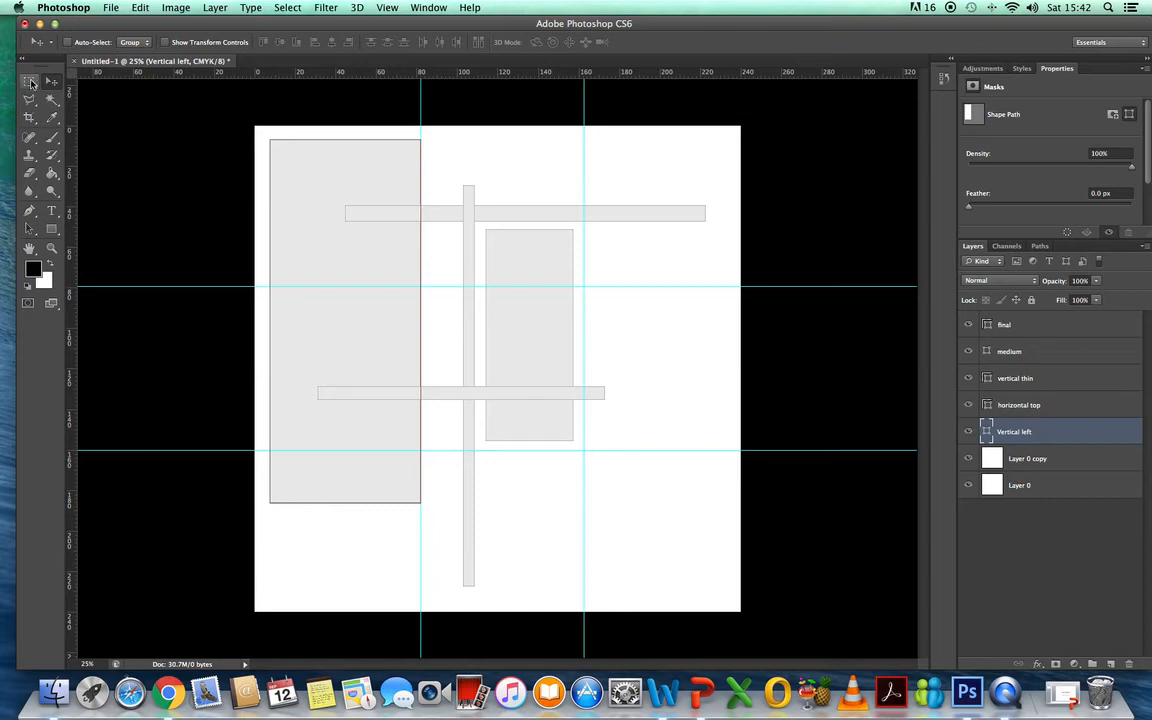
Scale the Vertical left rectangle's path proportionally to about 89.44% and shift it right and slightly down, across the first vertical guide
left_click(112, 8)
mouse_move(138, 8)
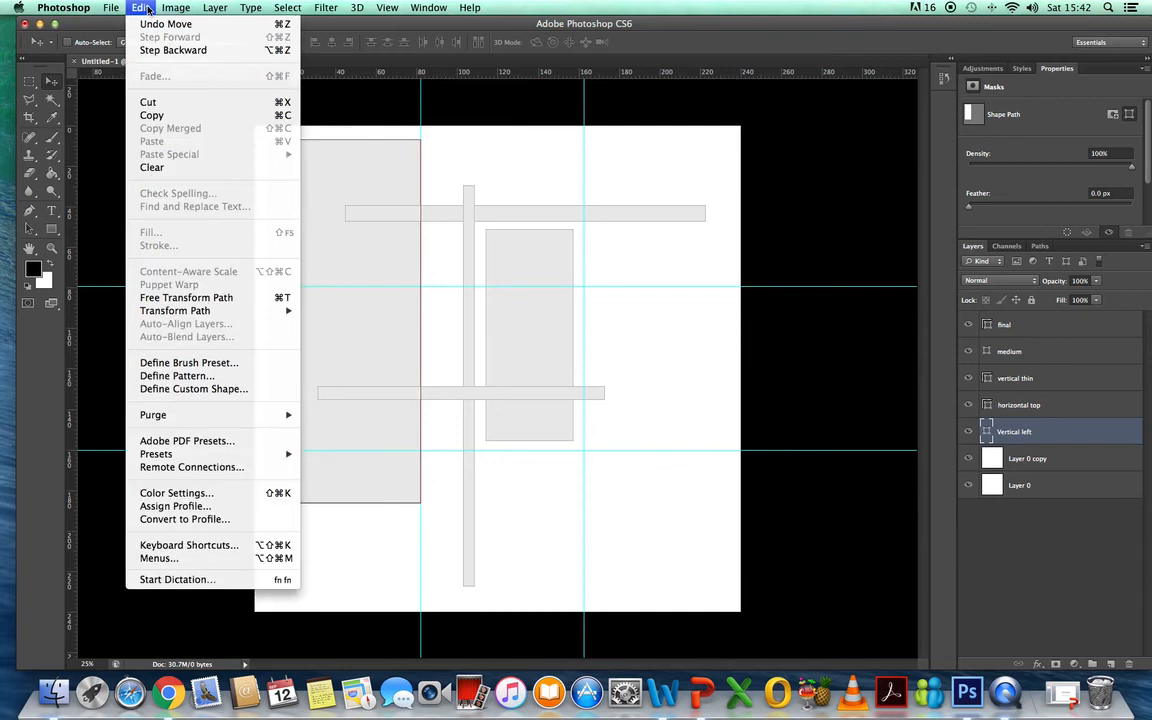
mouse_move(185, 312)
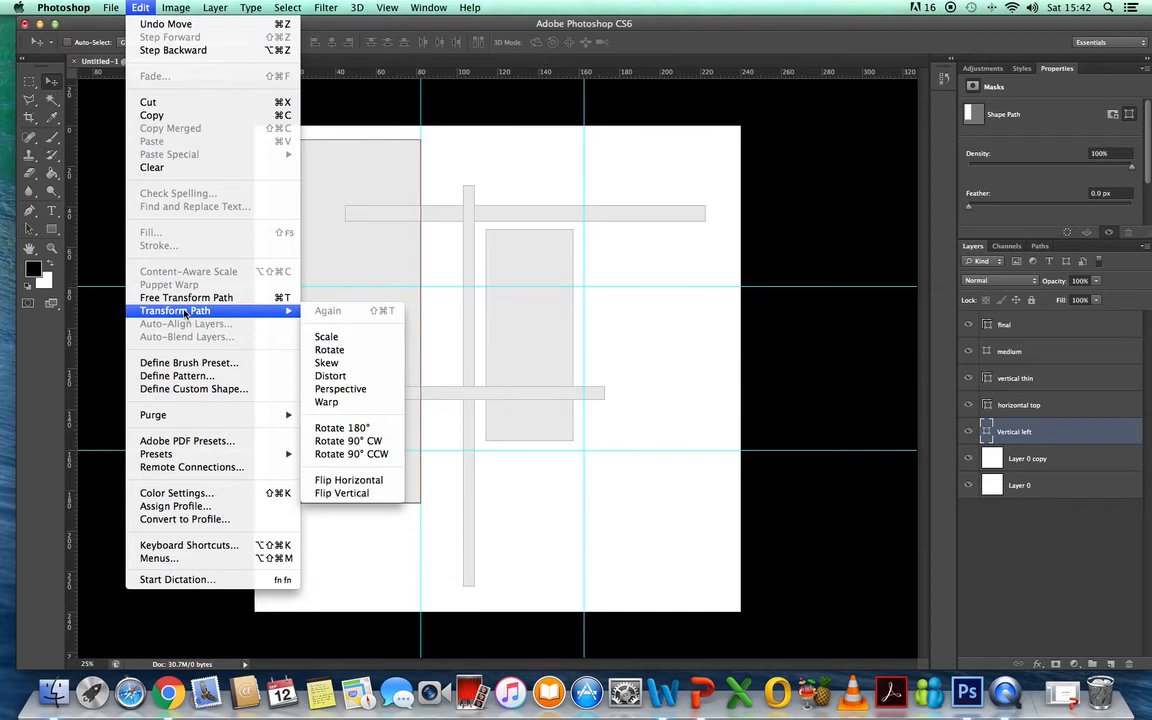
left_click(322, 341)
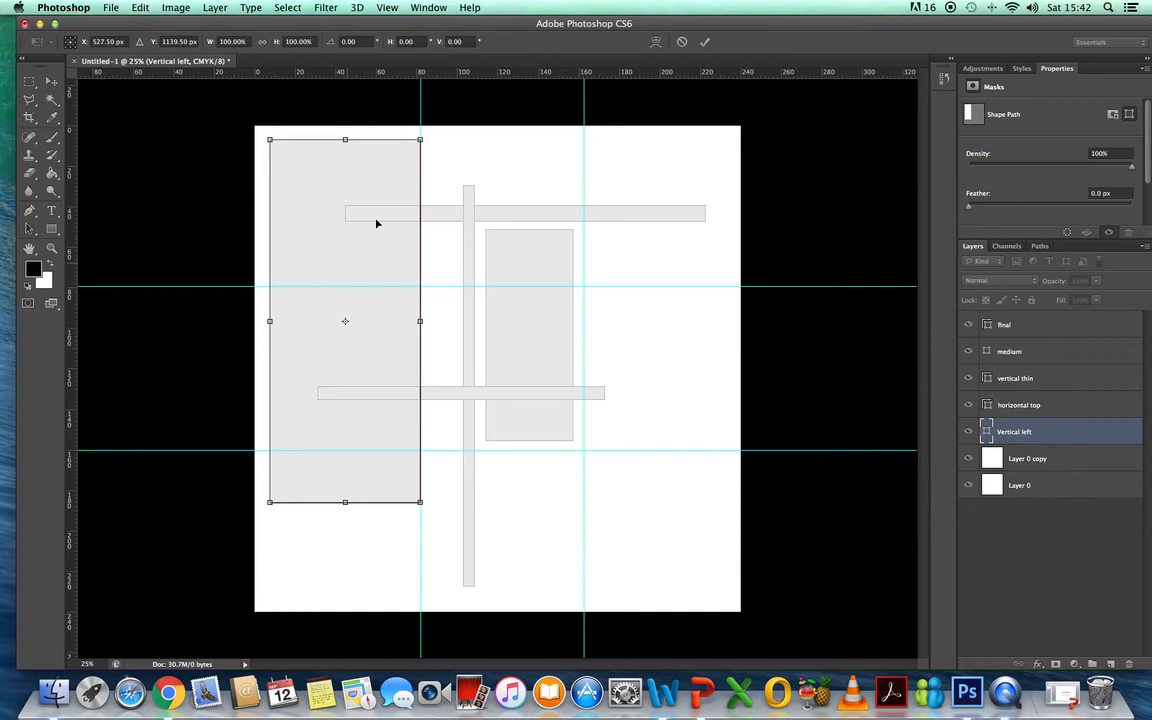
left_click_drag(420, 140, 358, 238)
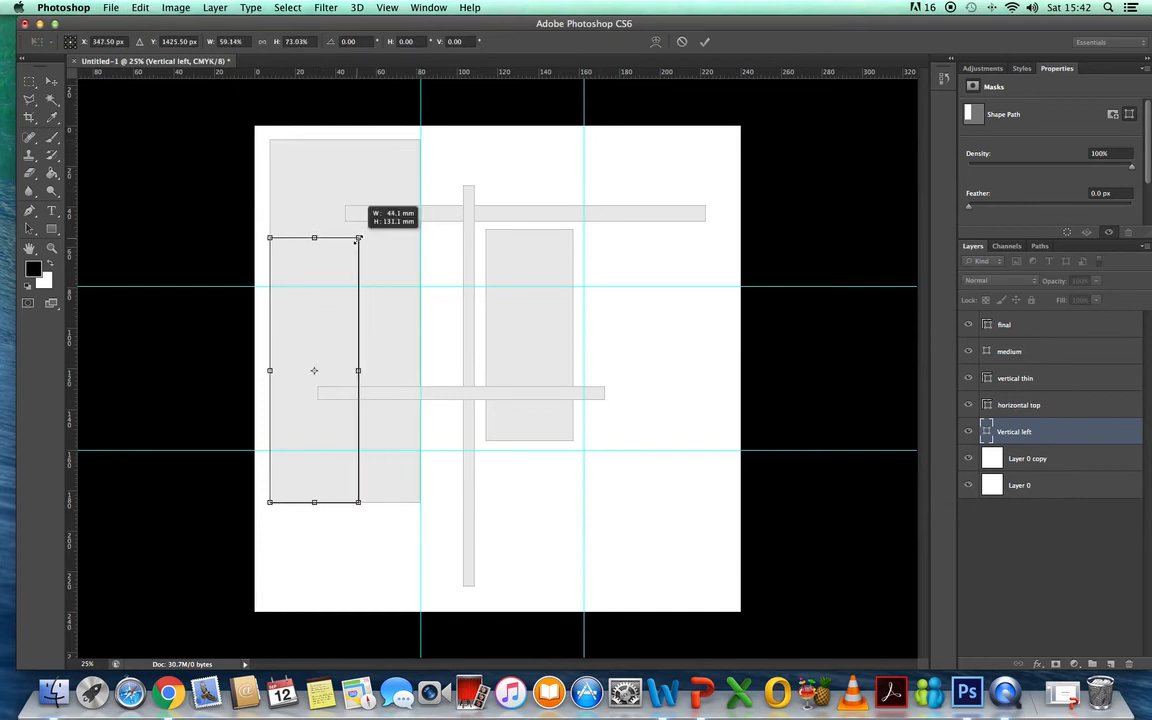
left_click_drag(358, 238, 419, 140)
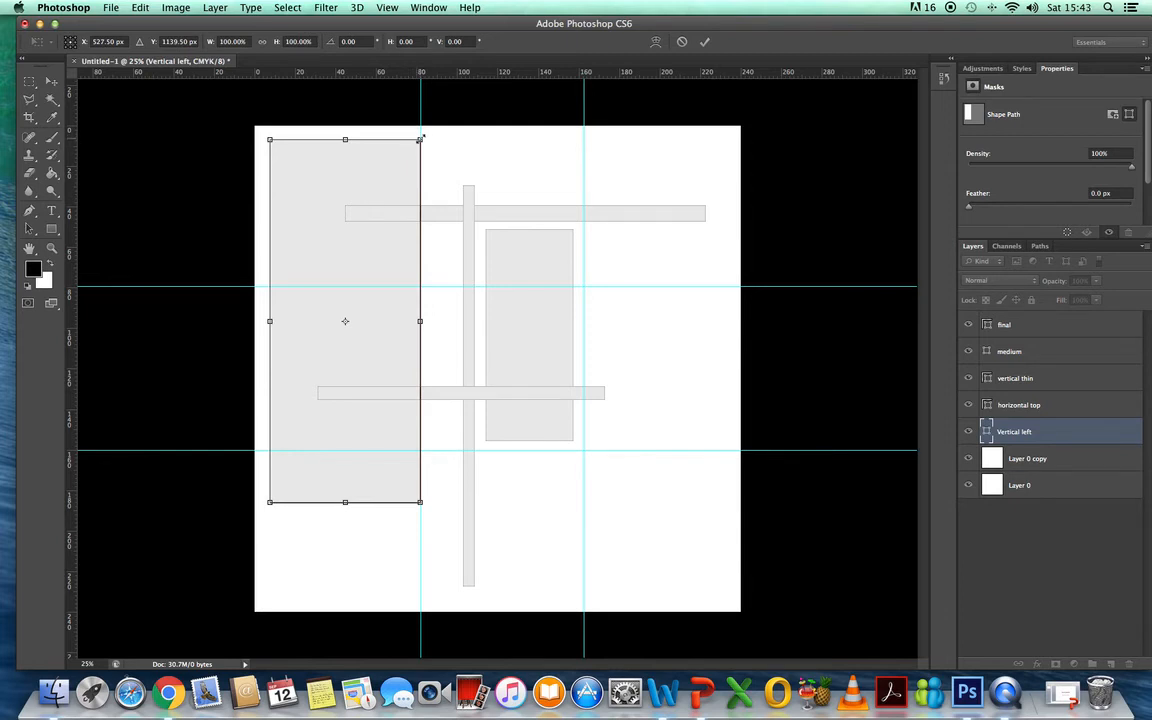
left_click_drag(421, 139, 470, 198)
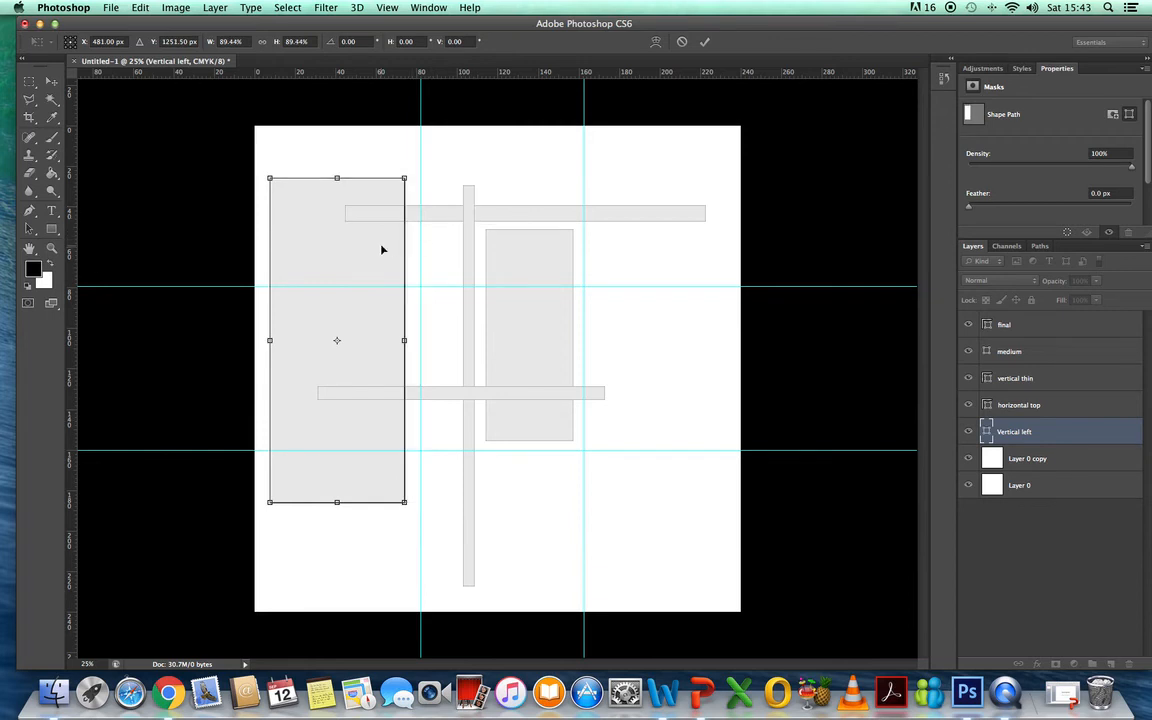
left_click_drag(321, 256, 358, 264)
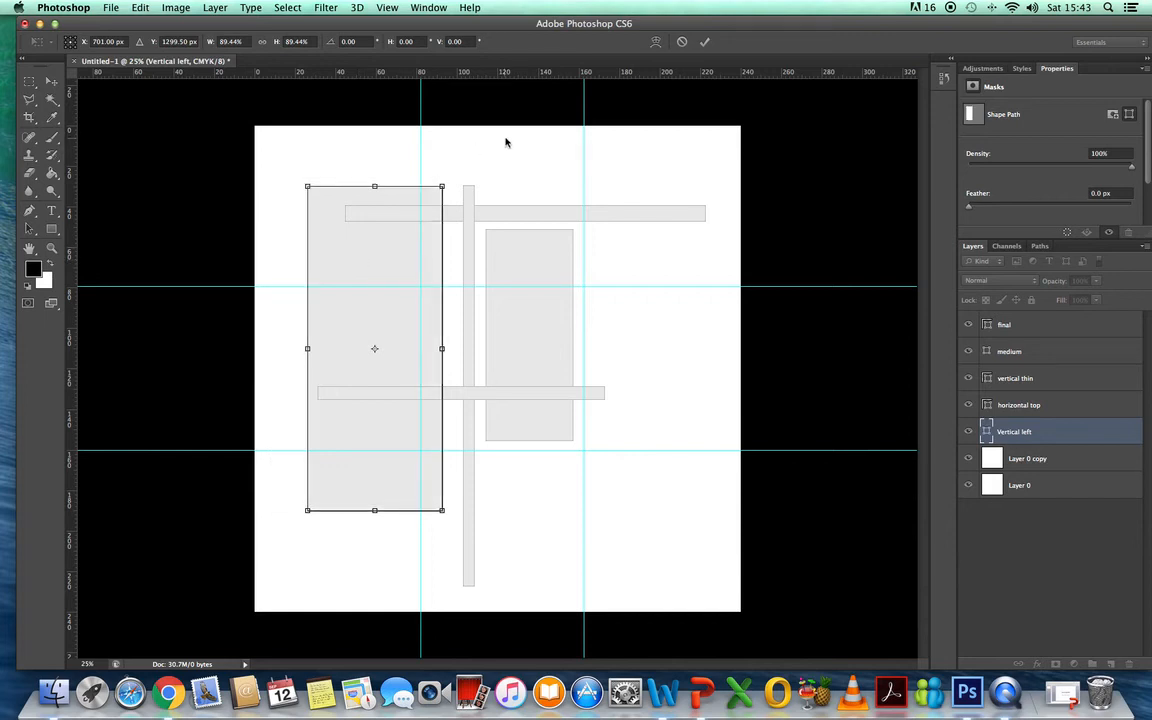
left_click(704, 43)
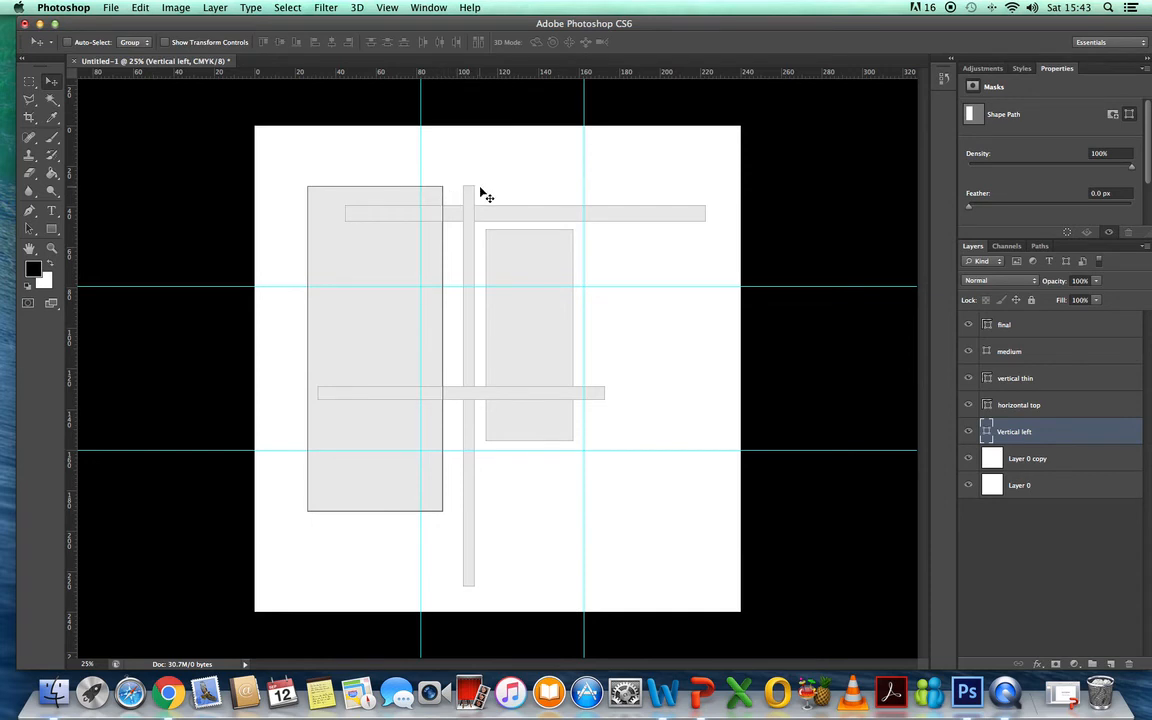
Align the Vertical left rectangle's top edge with the thin vertical bar's top using a temporary horizontal guide, and remove that guide
left_click_drag(504, 72, 504, 185)
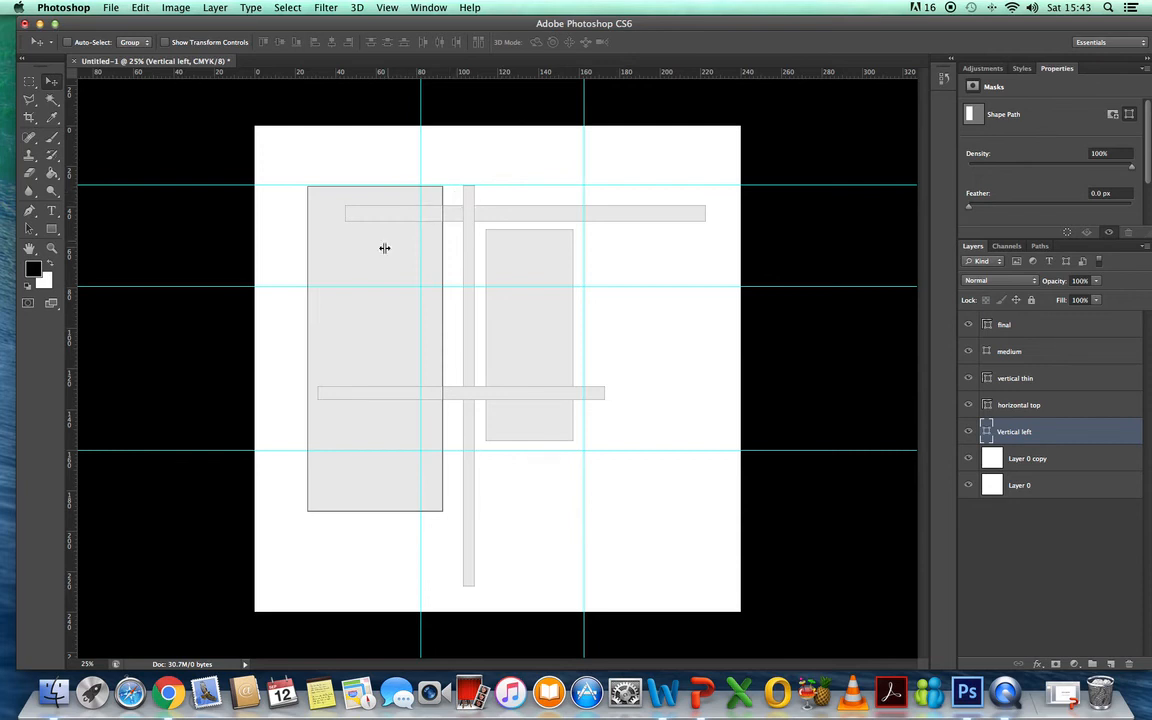
left_click_drag(378, 245, 379, 247)
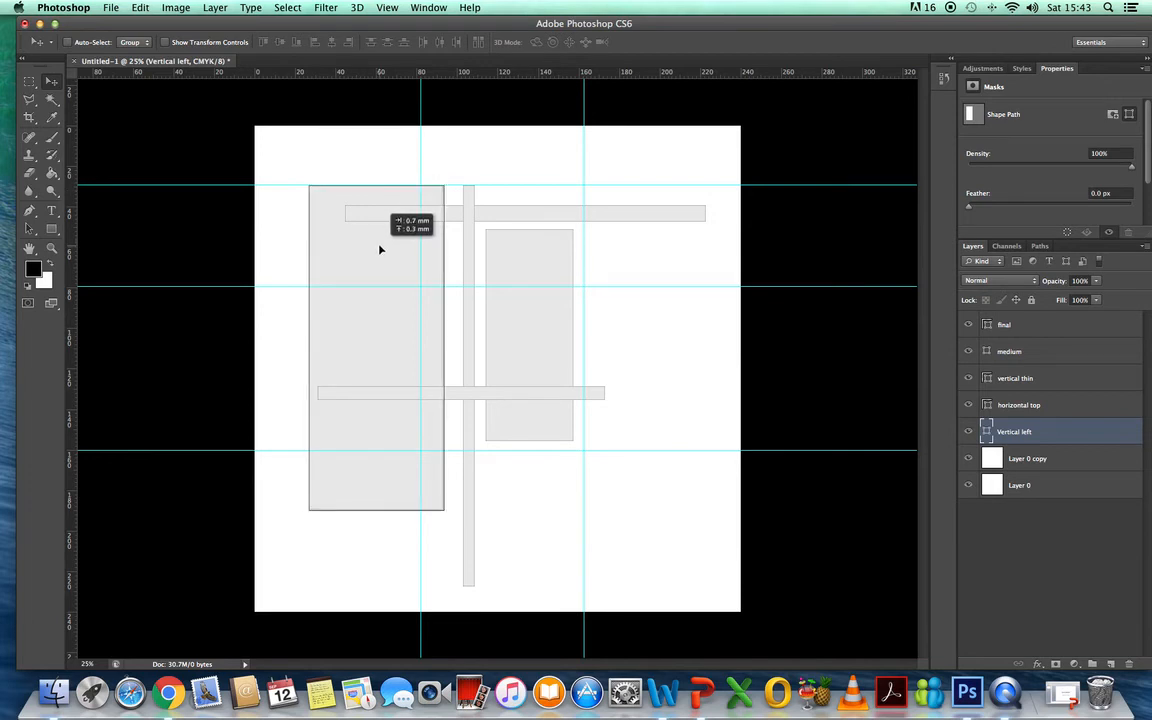
left_click_drag(380, 249, 380, 248)
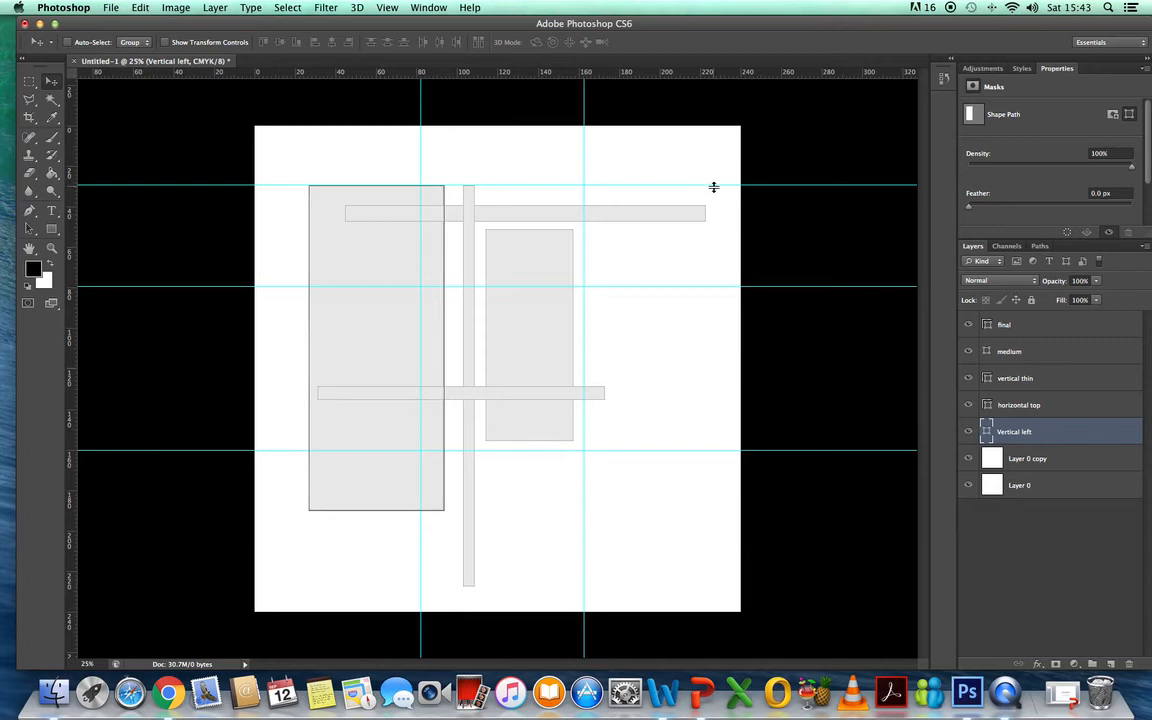
left_click_drag(713, 187, 636, 62)
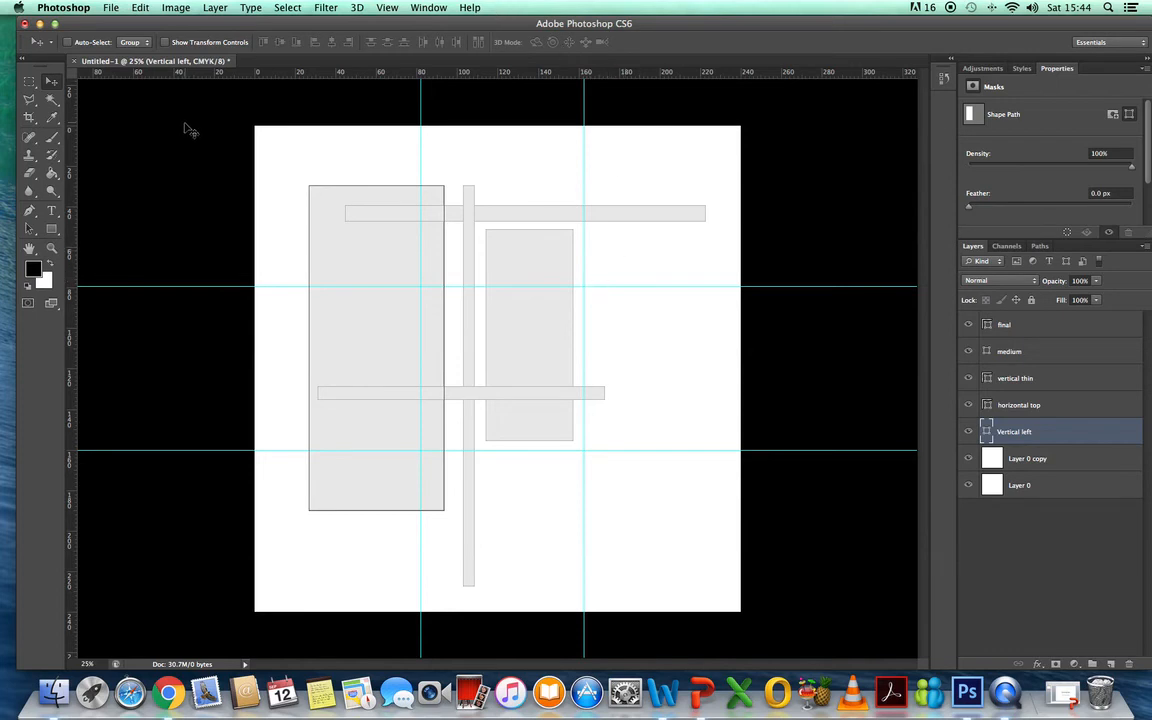
Merge the Vertical left layer down into Layer 0 copy and merge all visible layers into one
left_click(216, 8)
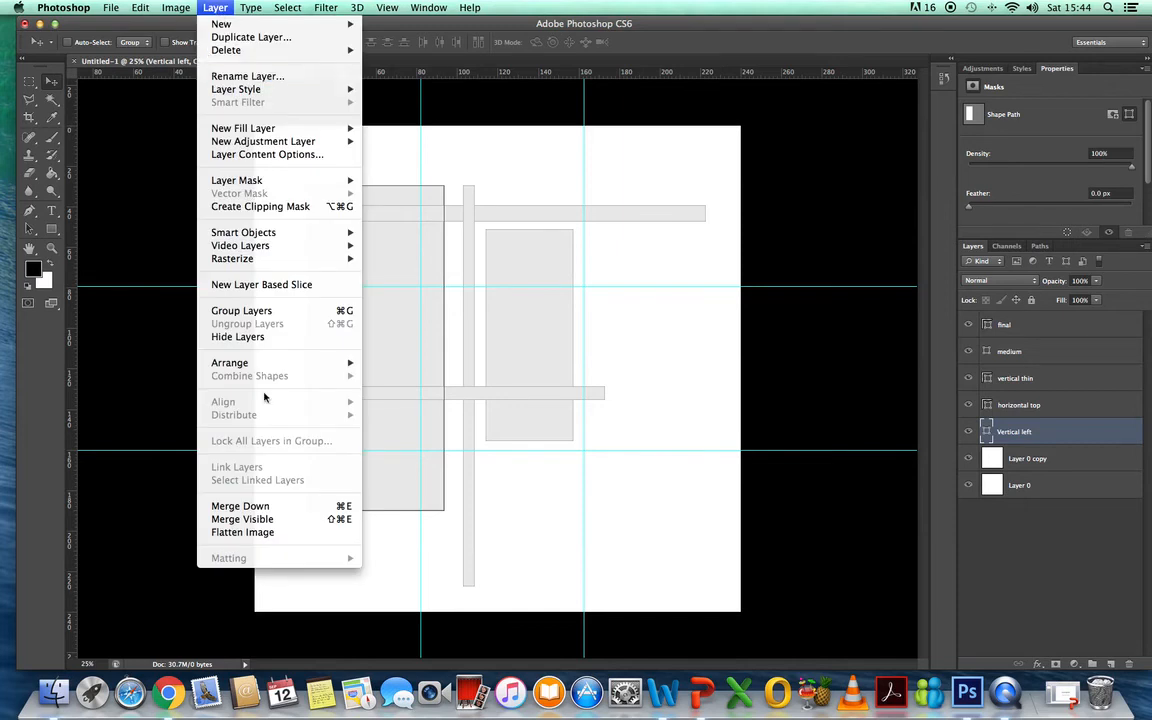
left_click(268, 508)
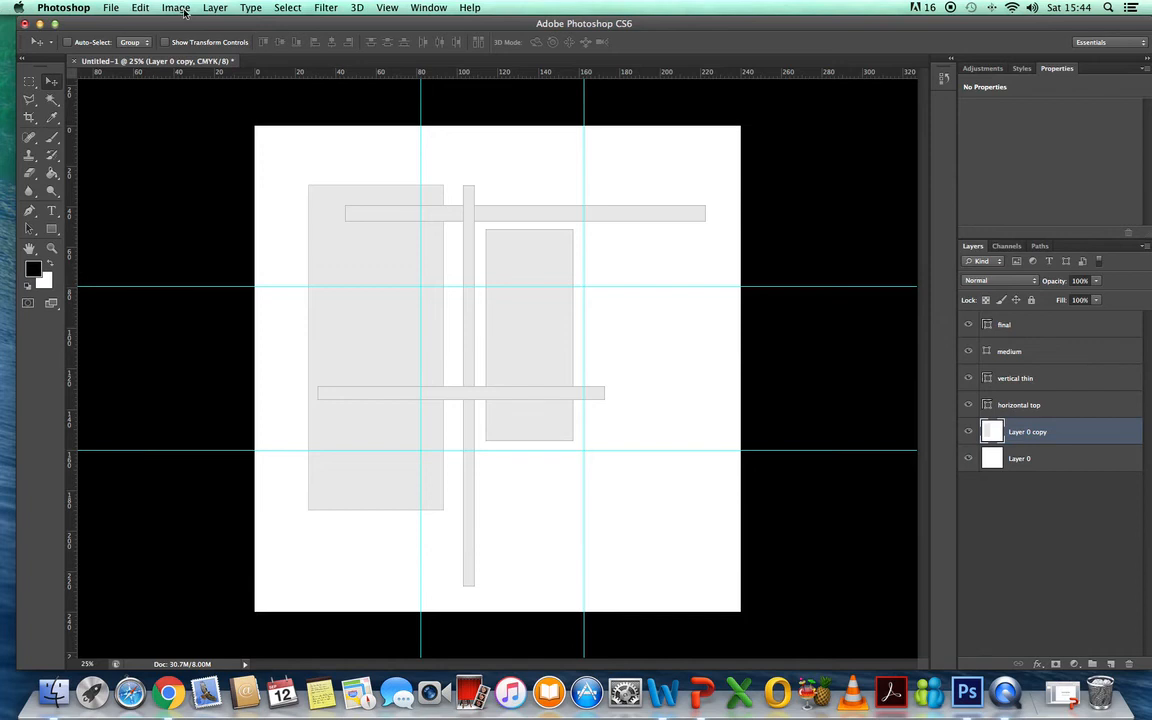
left_click(215, 8)
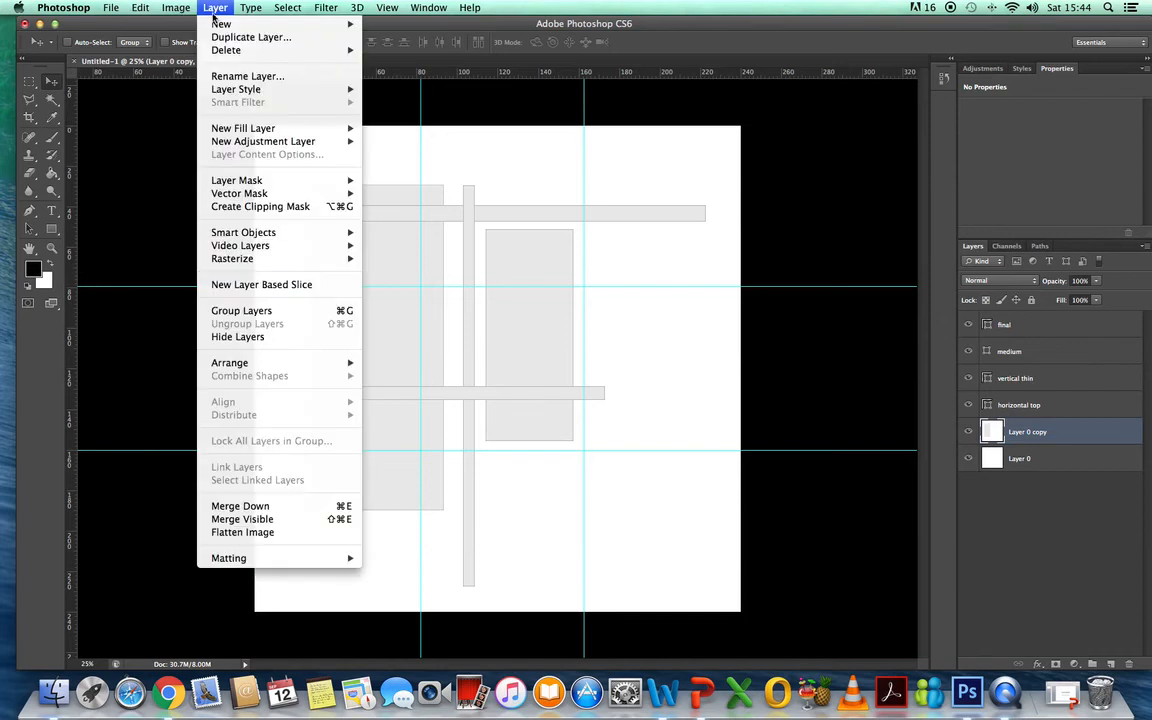
left_click(296, 530)
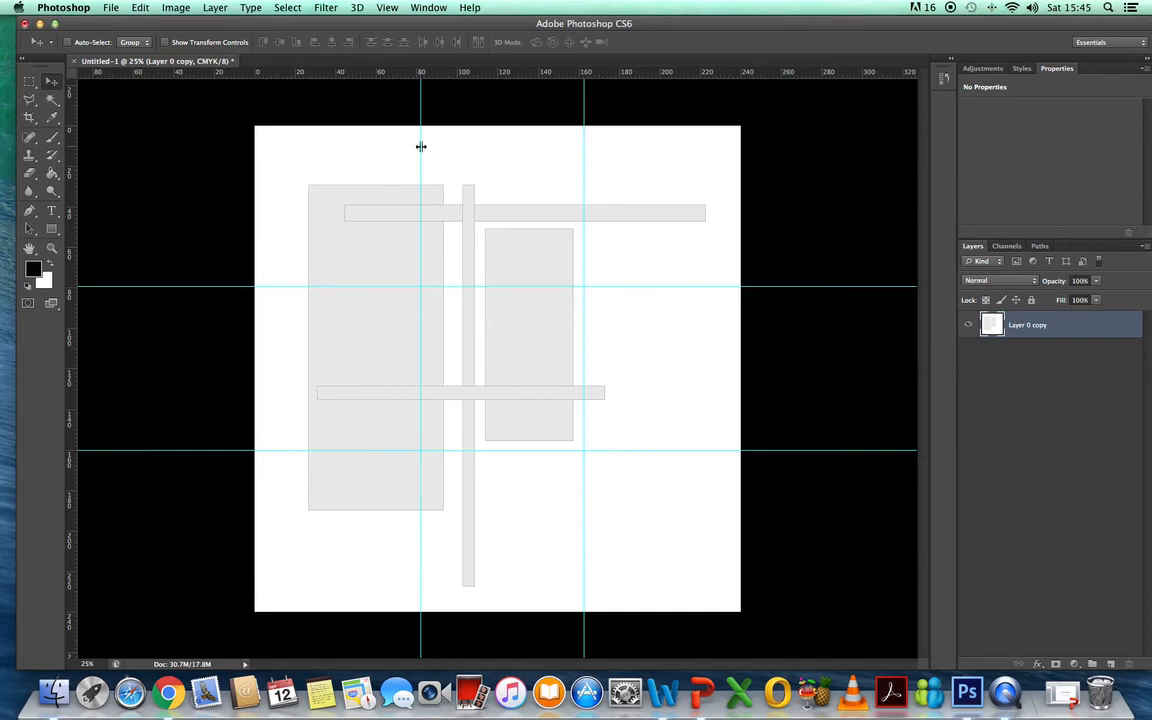
Remove the two vertical and two horizontal rule-of-thirds guides from the canvas
left_click_drag(423, 147, 70, 170)
left_click_drag(584, 152, 52, 135)
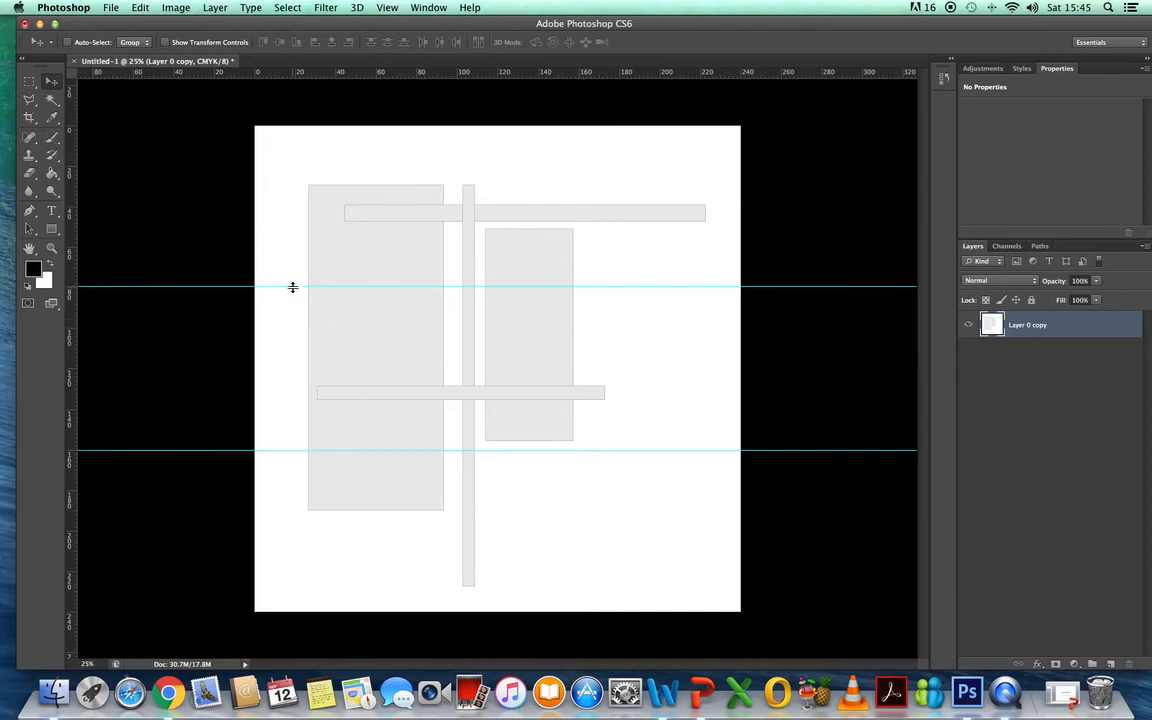
left_click_drag(295, 287, 345, 60)
left_click_drag(292, 450, 376, 61)
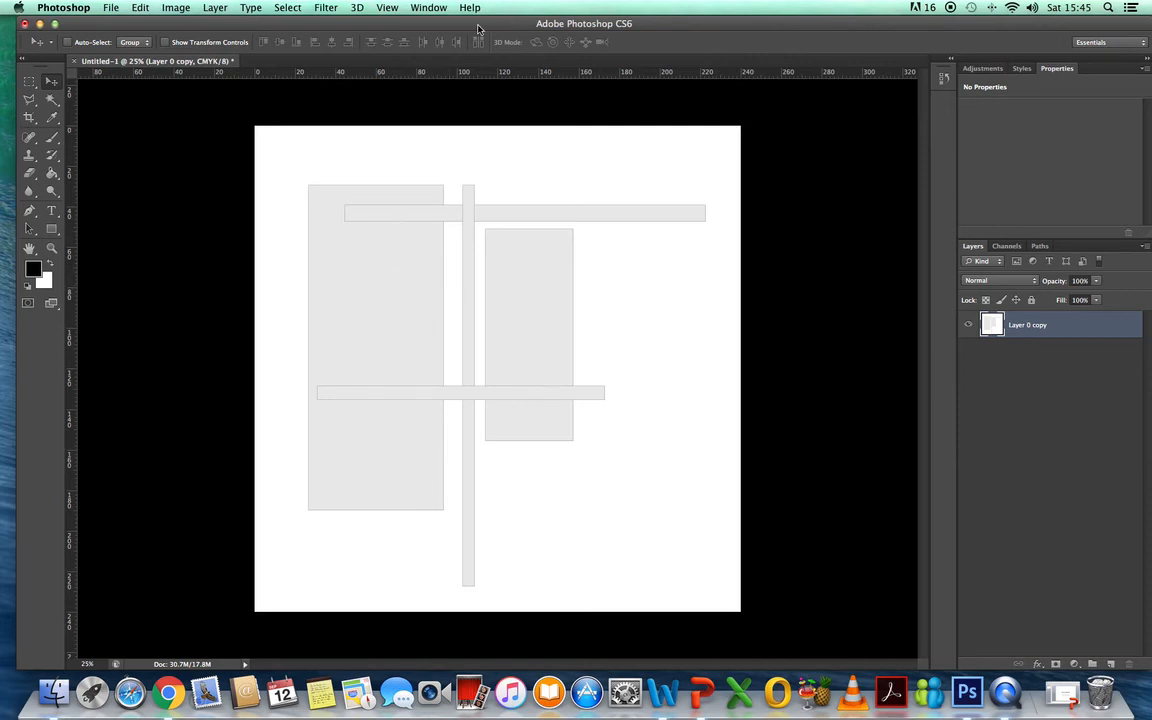
Open Capture 1.JPG from the desktop in Photoshop and sample its large central teal as the foreground colour
left_click_drag(498, 20, 549, 32)
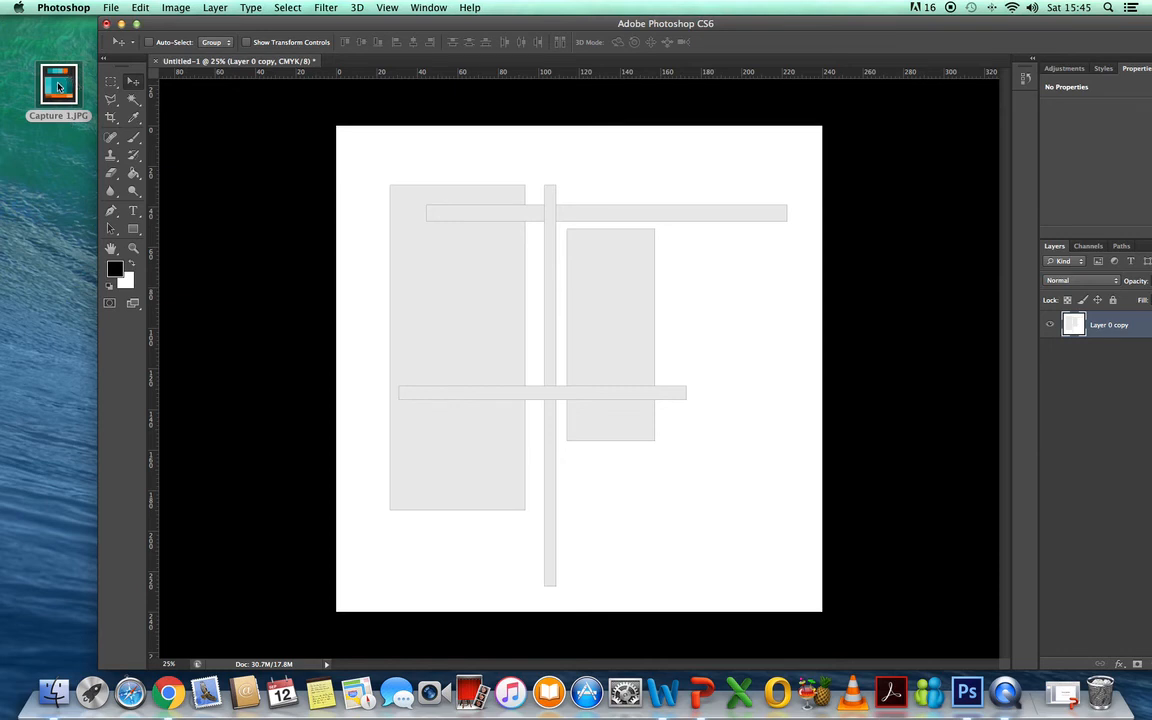
left_click_drag(57, 84, 966, 690)
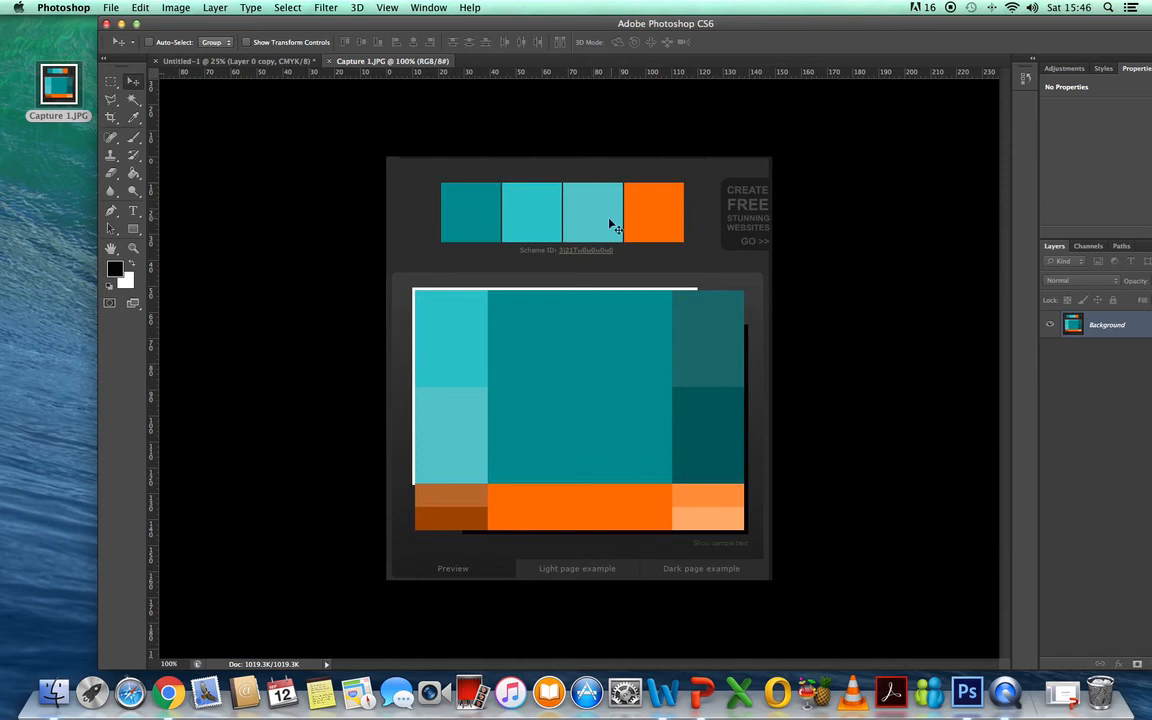
left_click(130, 120)
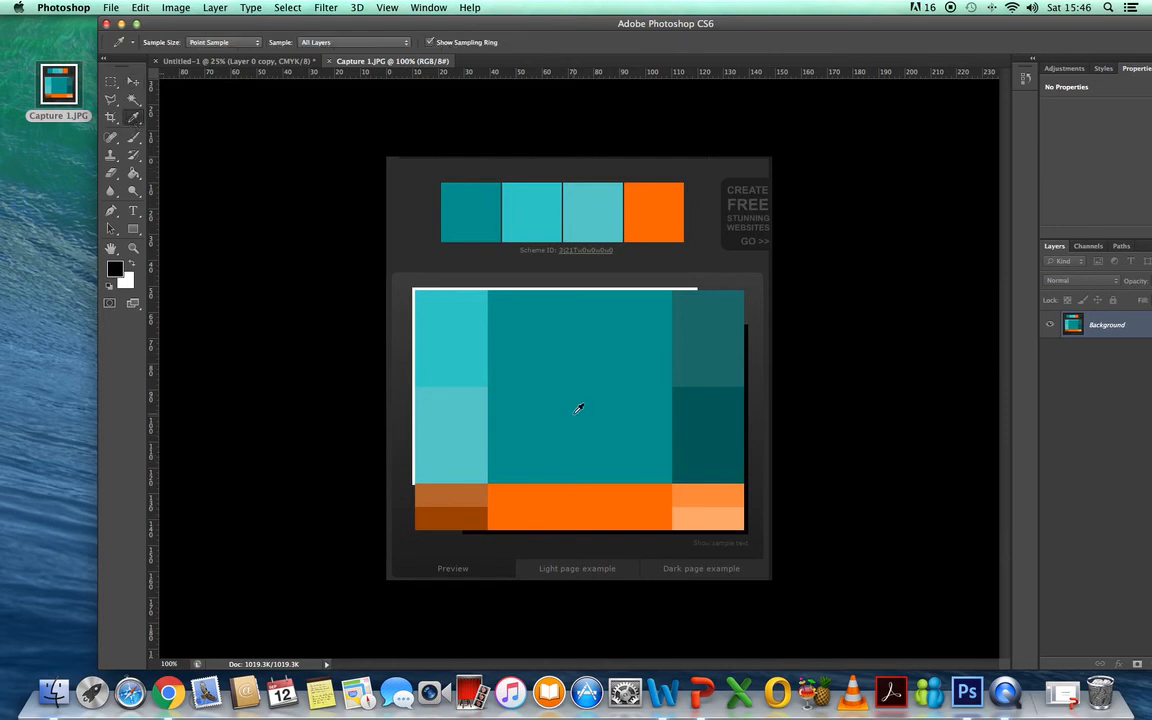
left_click(591, 364)
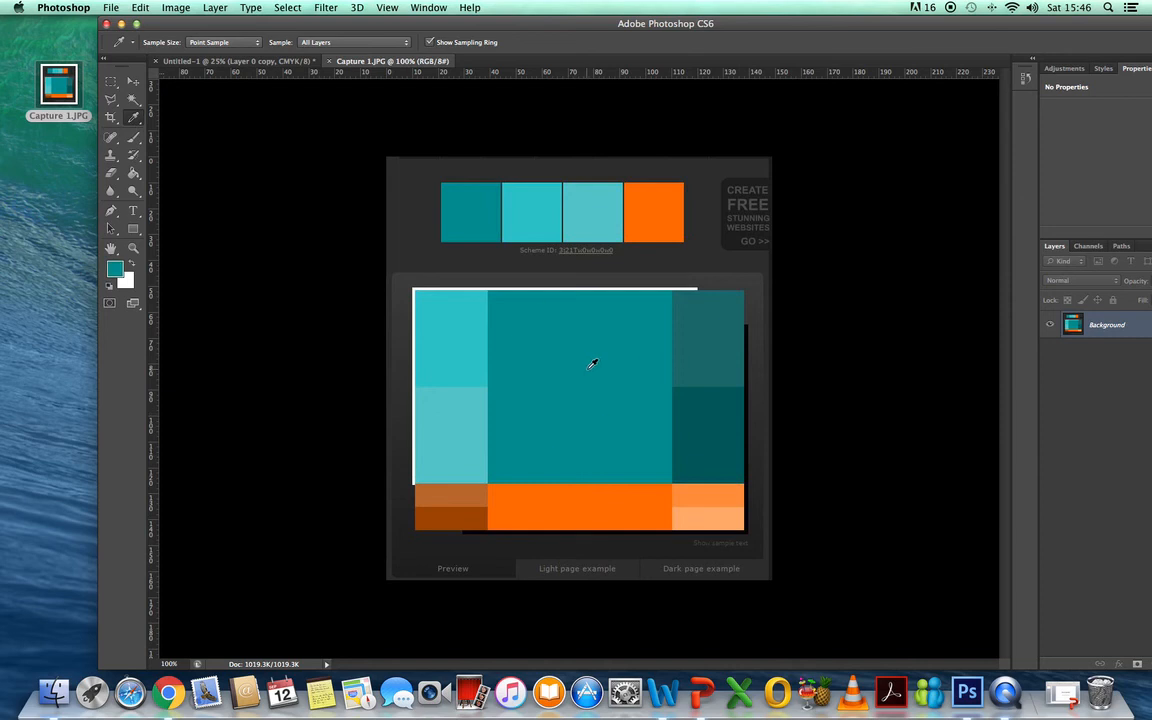
Fill the large left rectangle in the Untitled-1 composition with the sampled teal using the Paint Bucket
left_click(228, 62)
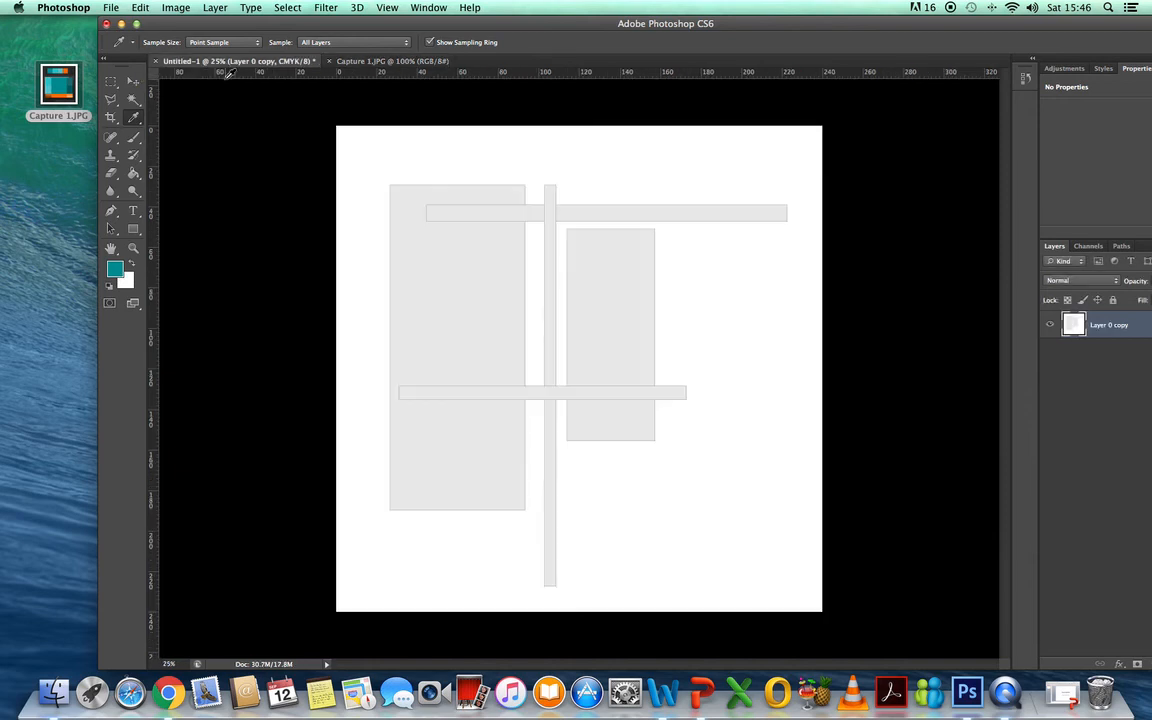
left_click(134, 174)
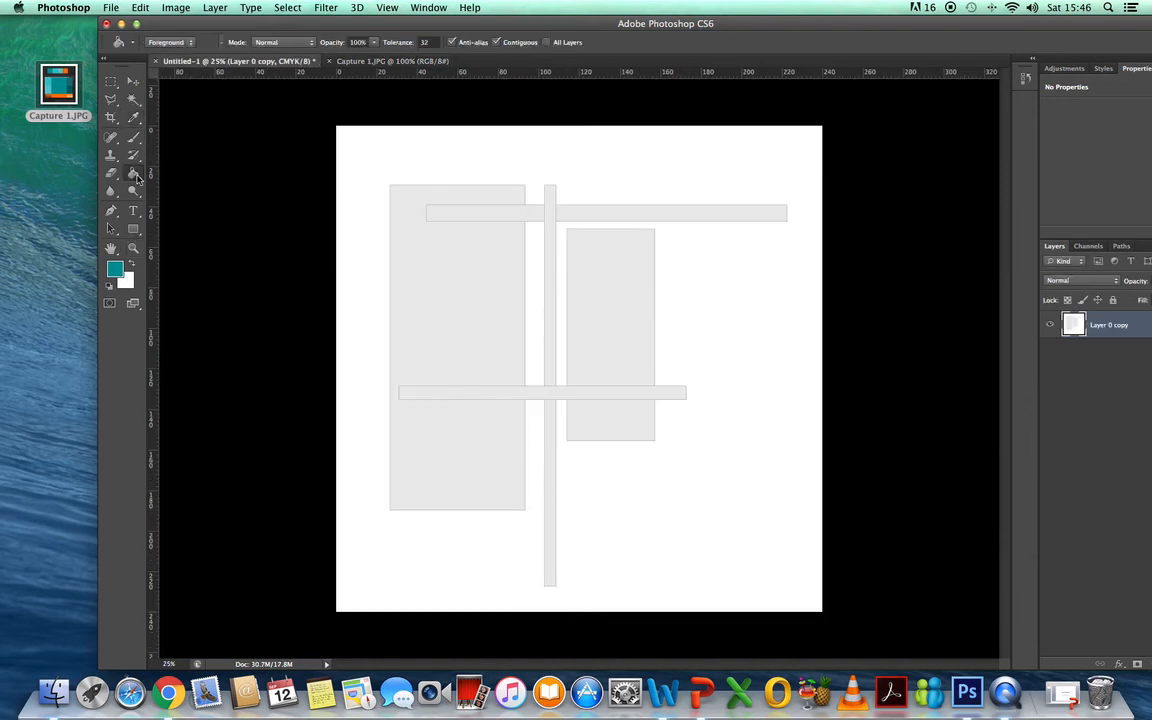
left_click(456, 287)
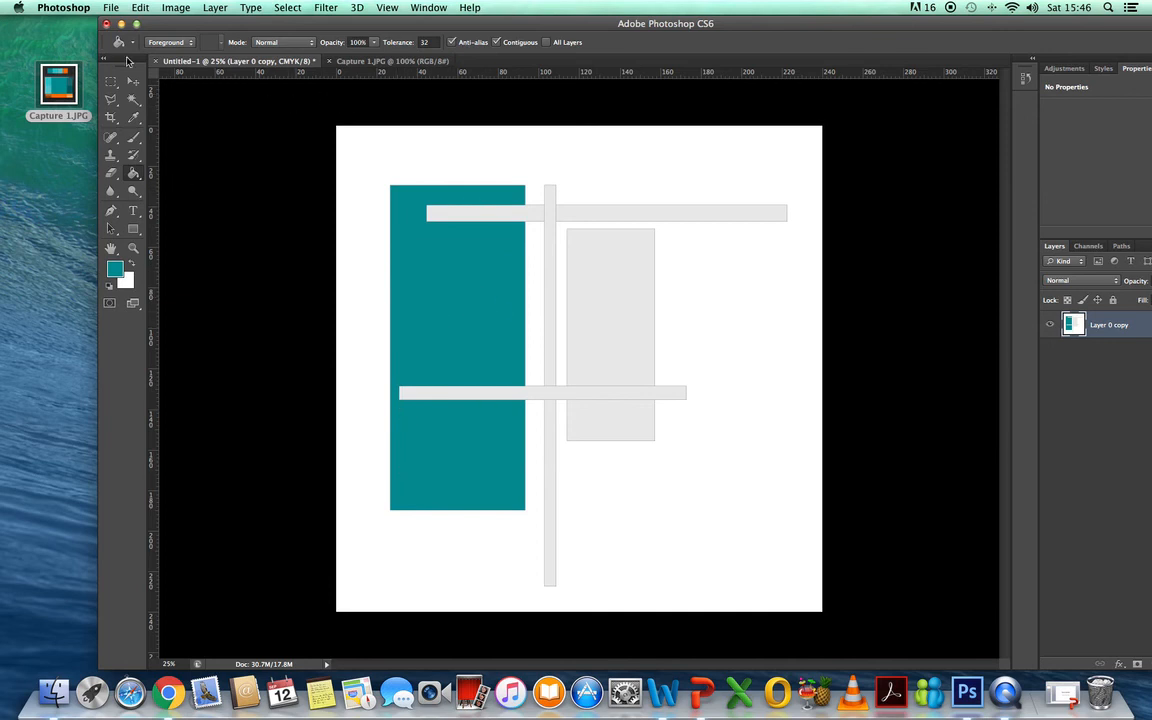
Sample the bright orange from Capture 1.JPG and fill both horizontal bars of the Untitled-1 composition with it
left_click(405, 62)
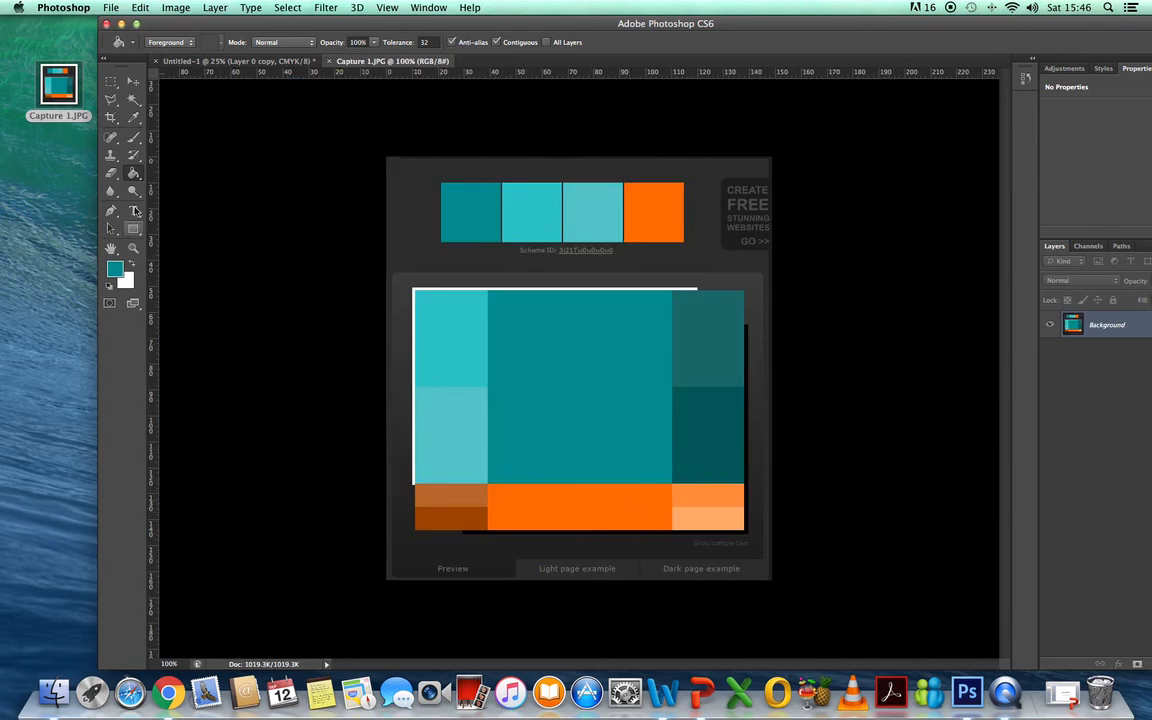
left_click(134, 118)
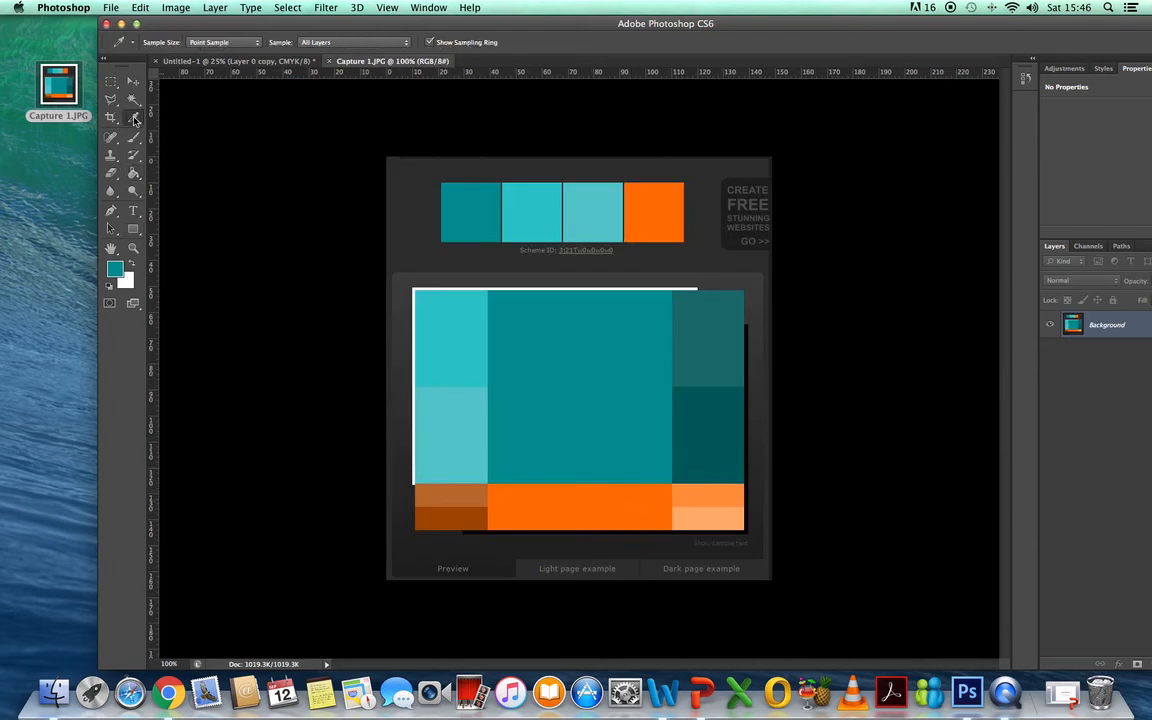
left_click(616, 503)
left_click(222, 62)
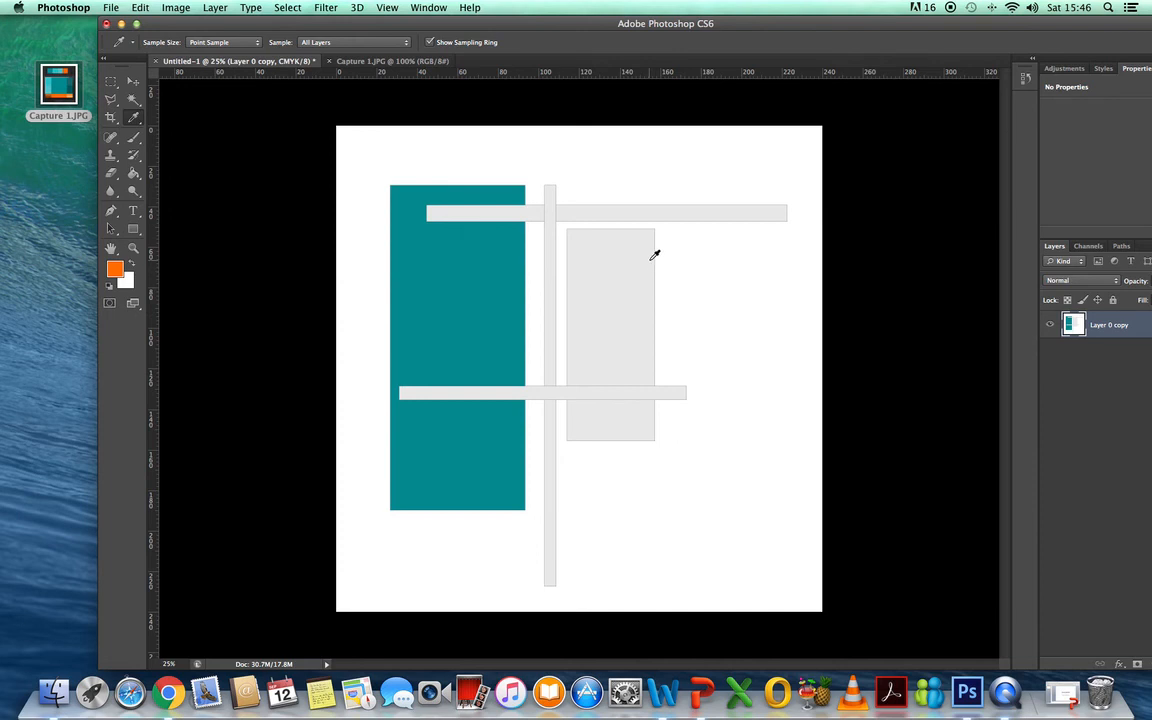
left_click(133, 171)
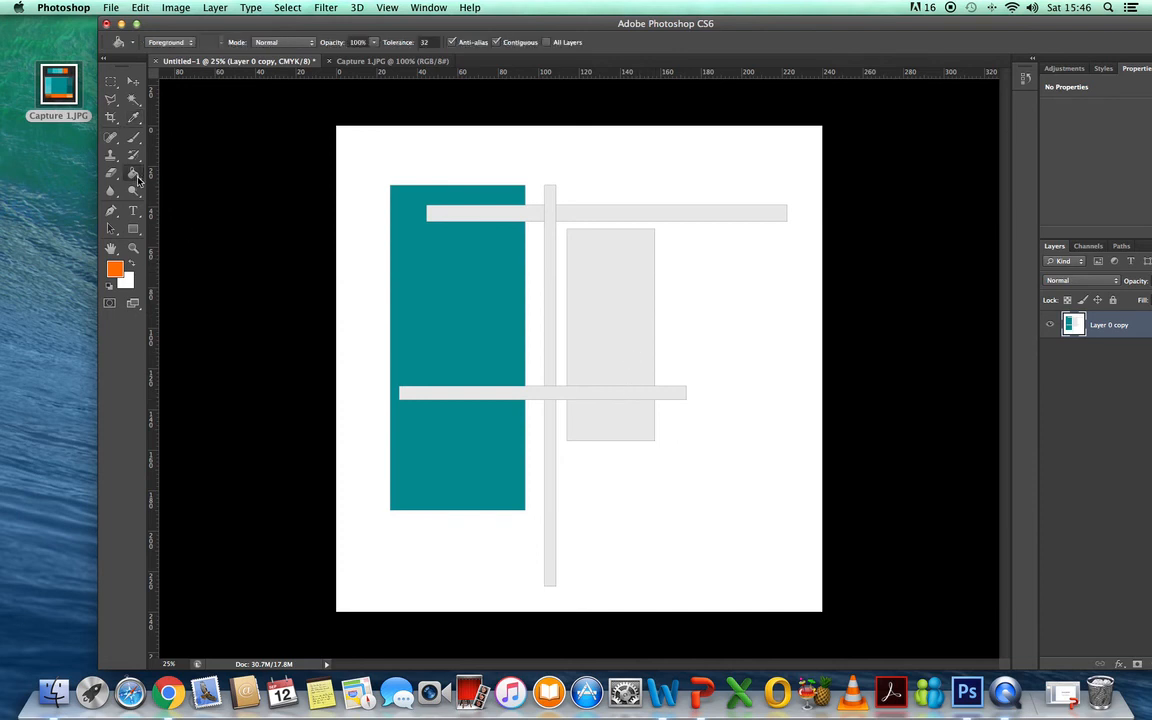
left_click(517, 397)
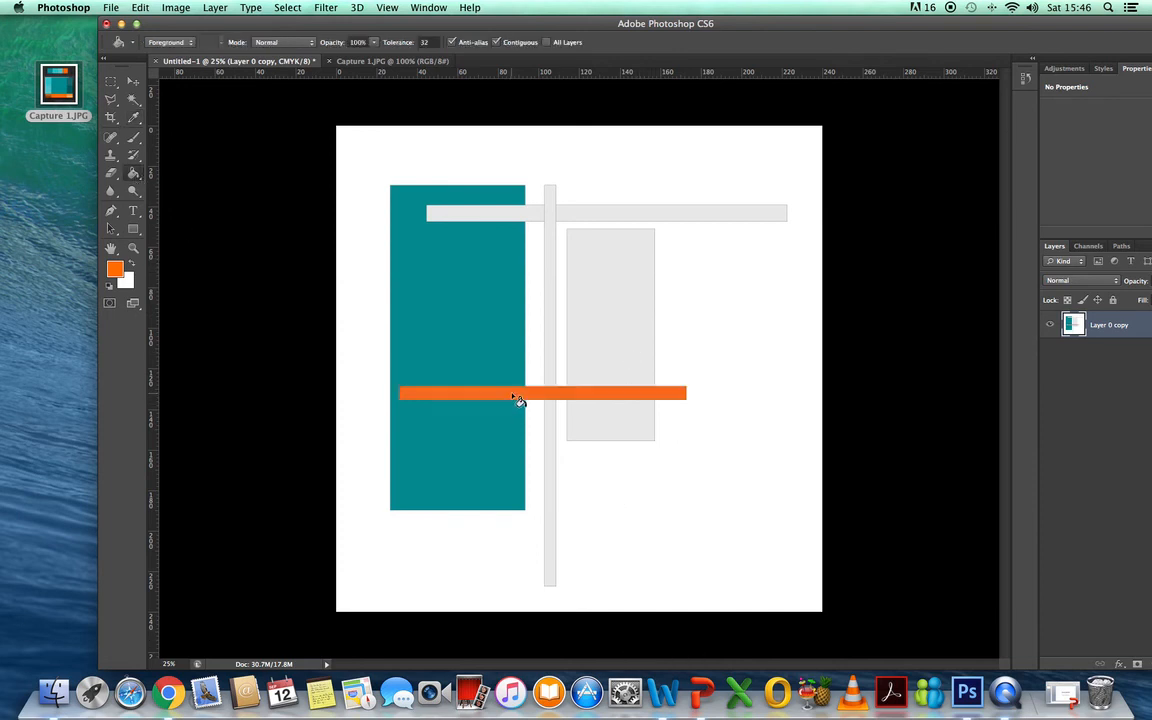
left_click(632, 219)
left_click(468, 219)
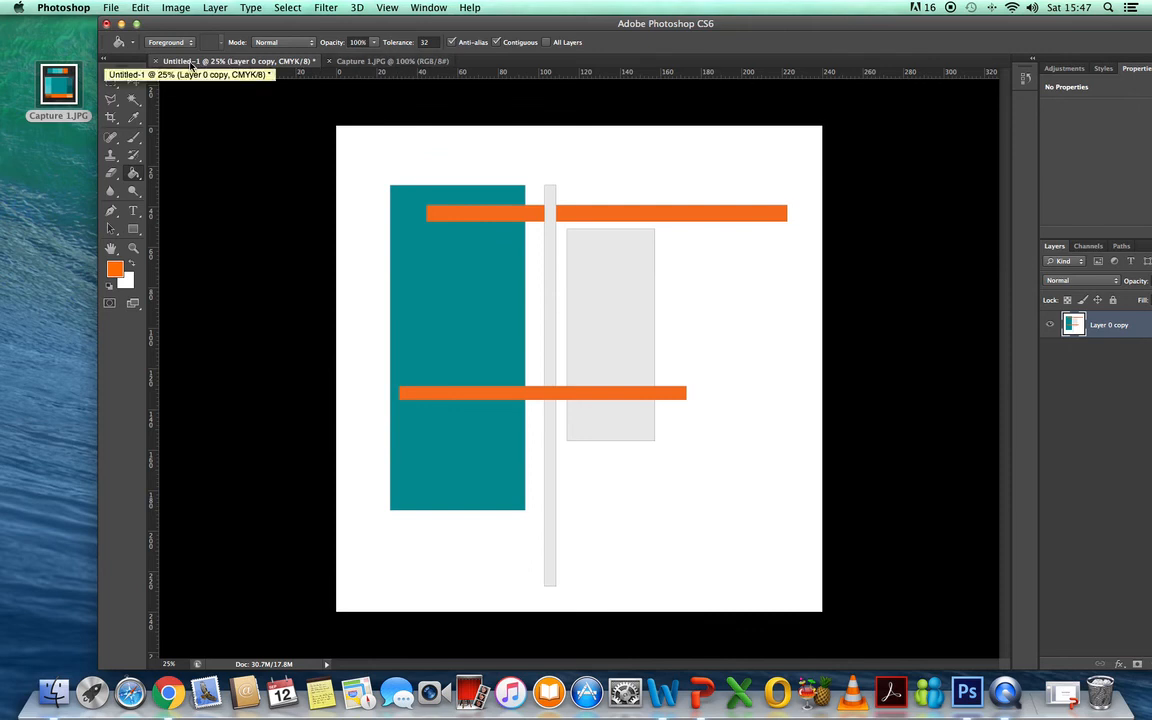
Sample the muted dark teal from Capture 1.JPG and fill the medium rectangle's area above the lower orange bar with it
left_click(395, 61)
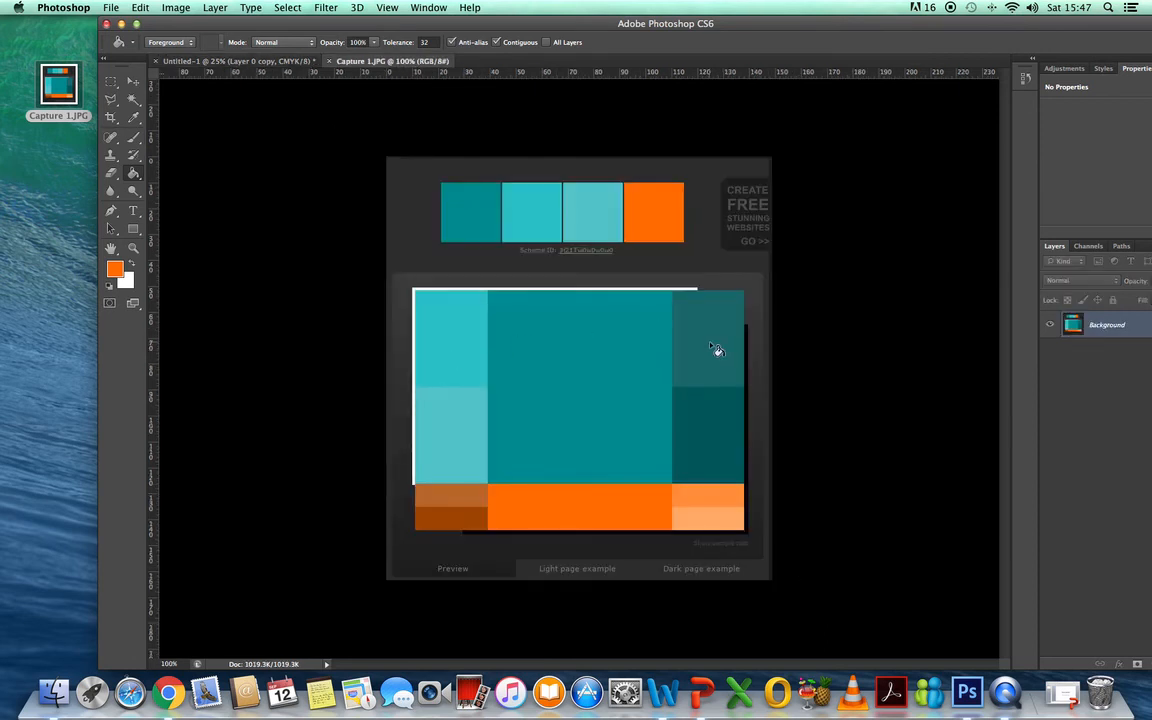
left_click(137, 120)
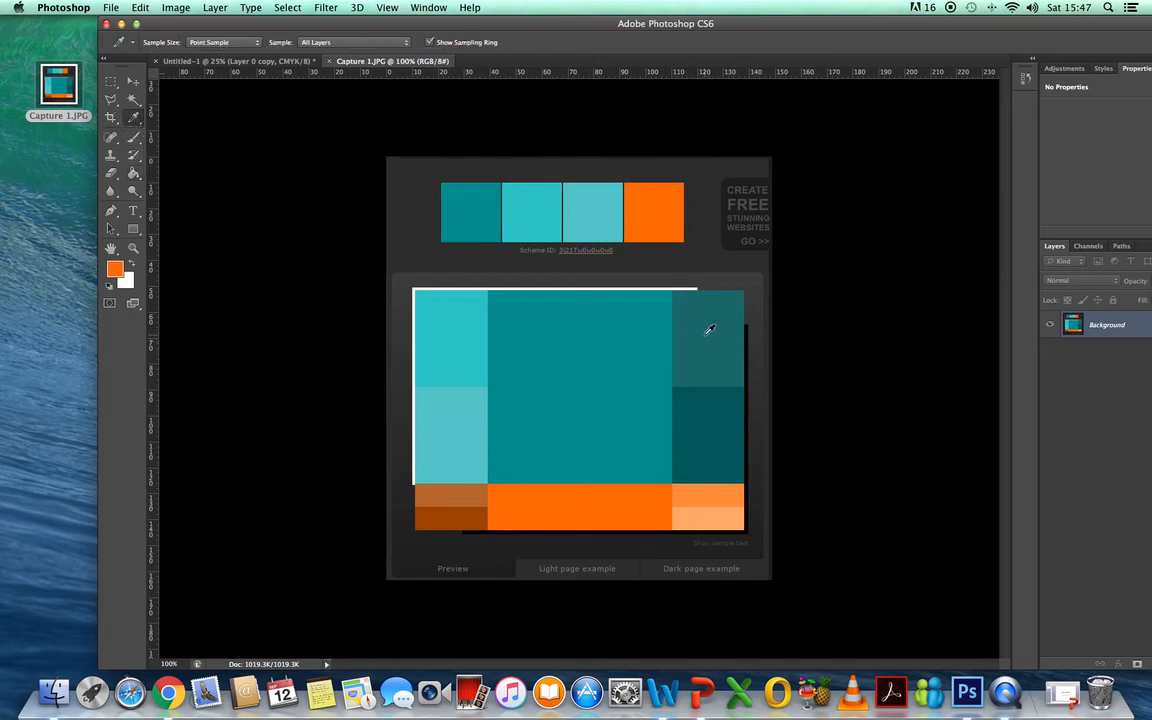
left_click(640, 297)
left_click(221, 61)
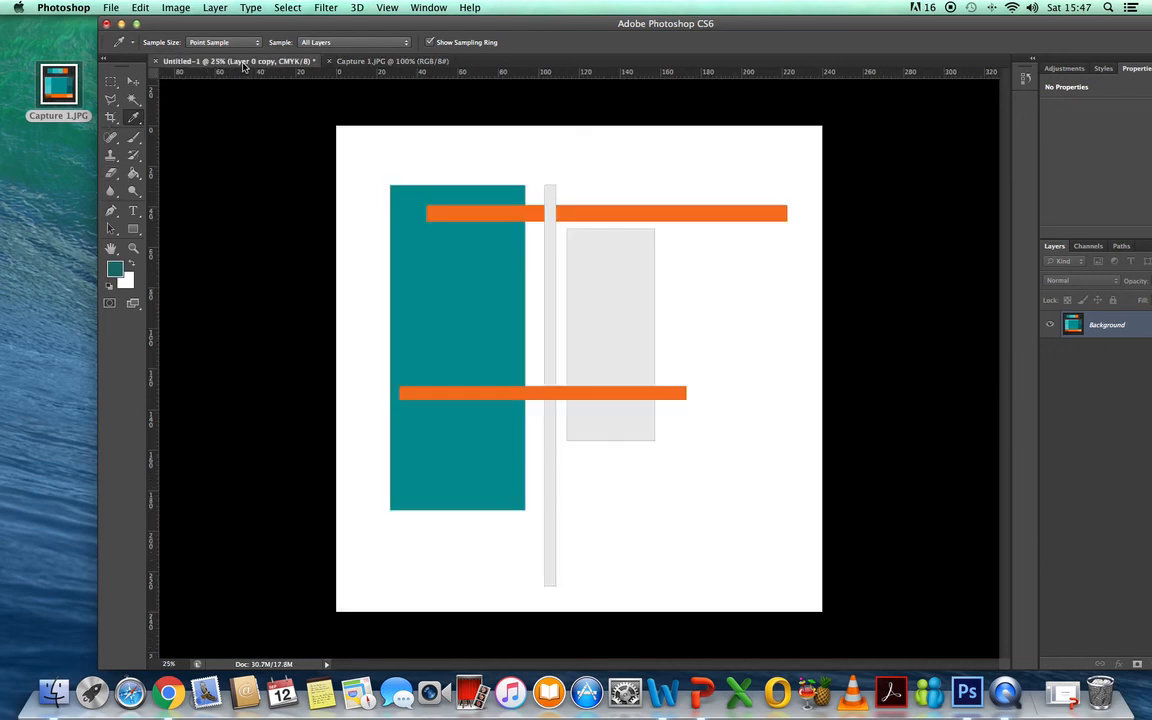
left_click(133, 173)
left_click(606, 298)
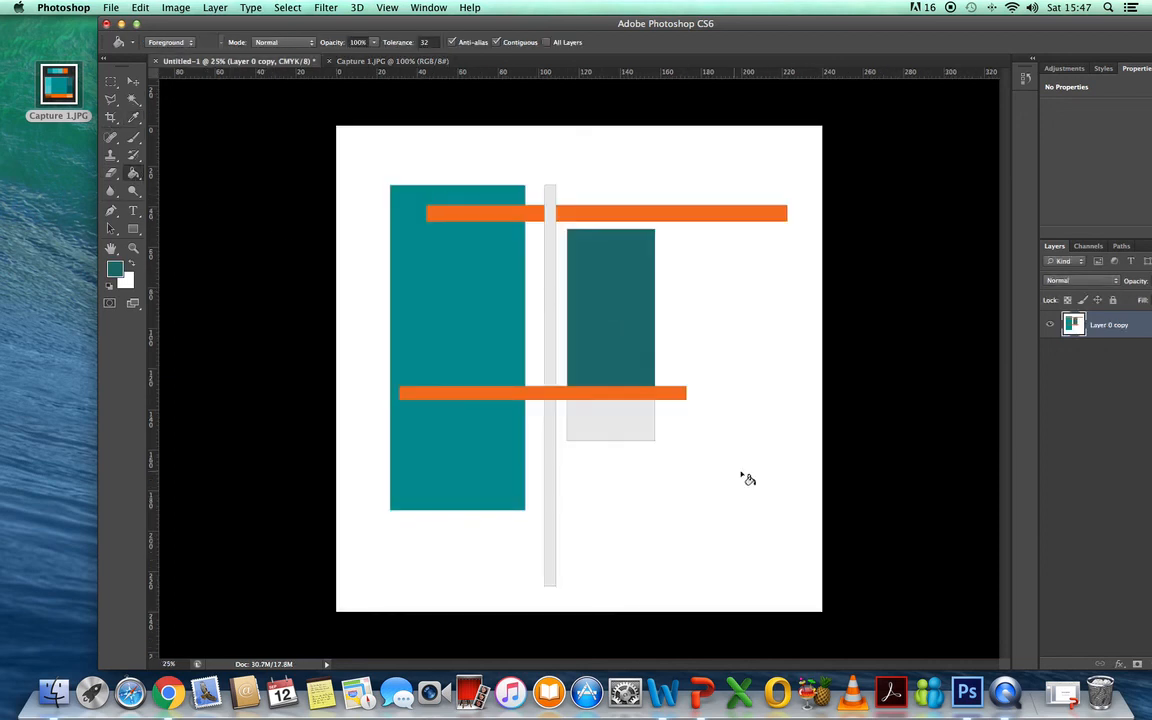
Fill the medium rectangle's lower part with the dark teal, and the whole vertical bar with the pale orange sampled from Capture 1.JPG
left_click(627, 424)
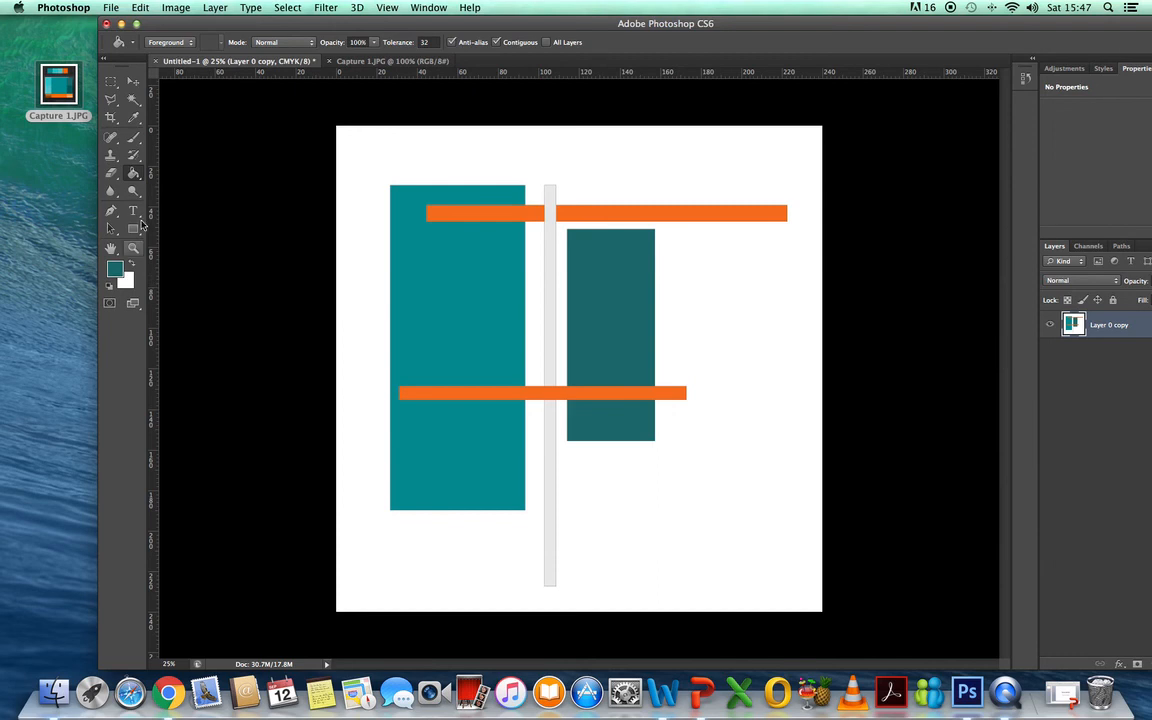
left_click(367, 63)
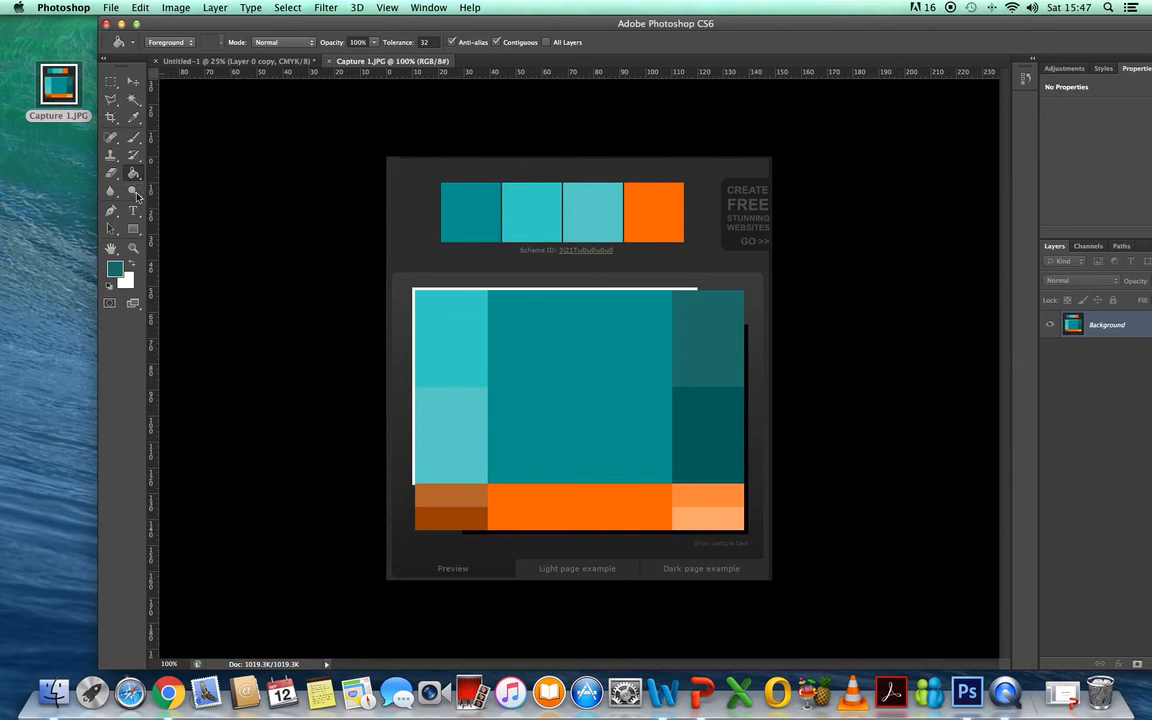
left_click(133, 118)
left_click(718, 517)
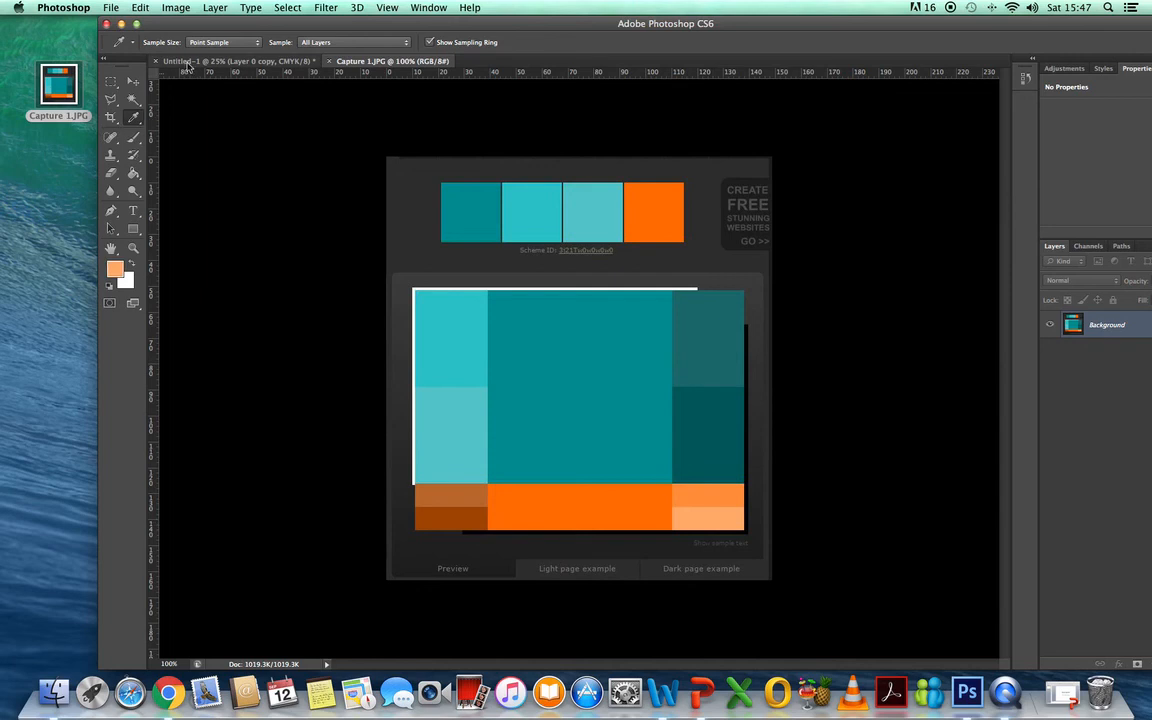
left_click(188, 62)
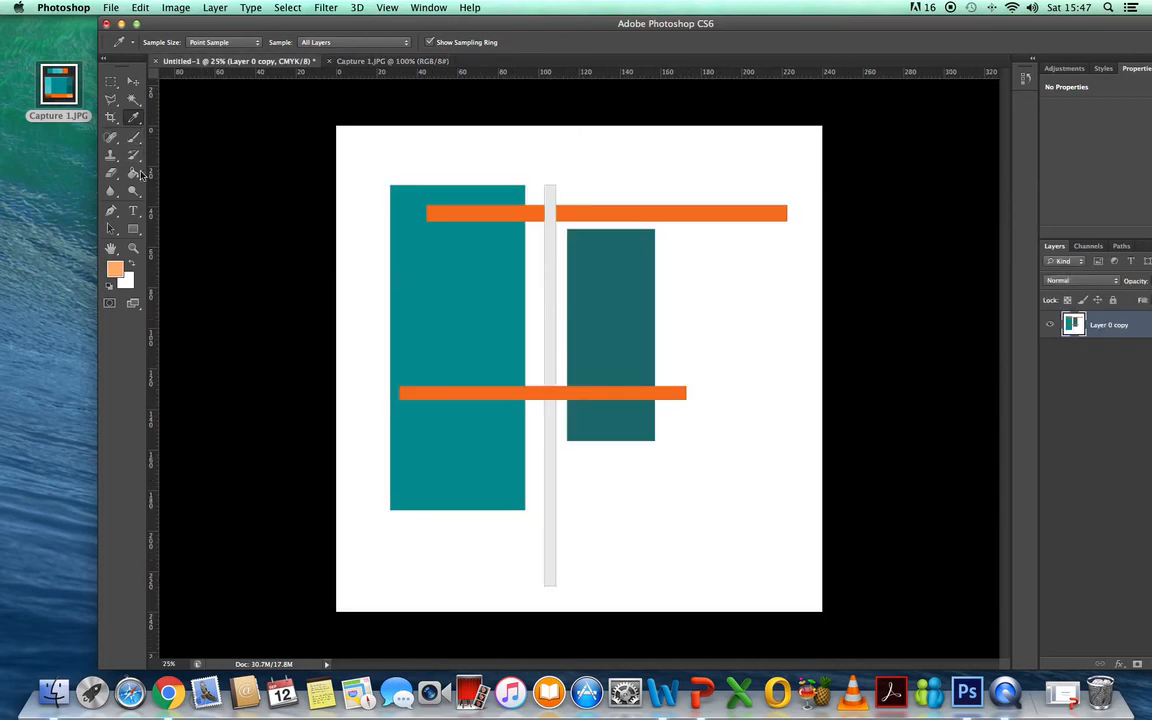
left_click(134, 171)
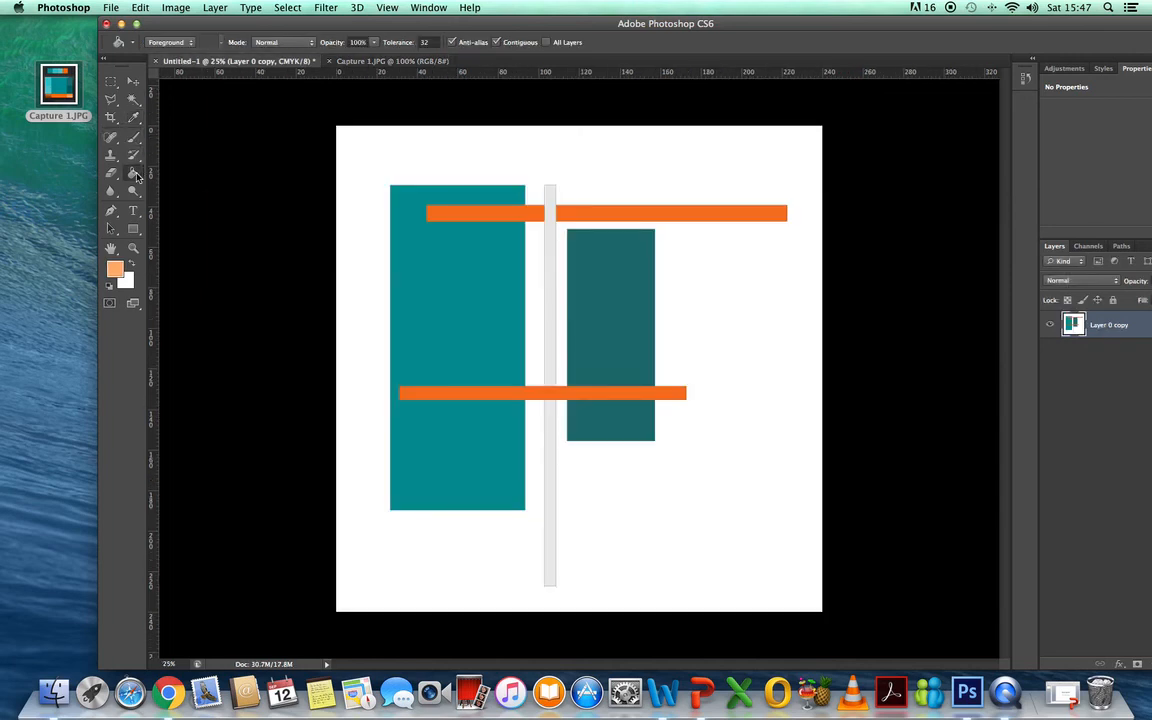
left_click(550, 280)
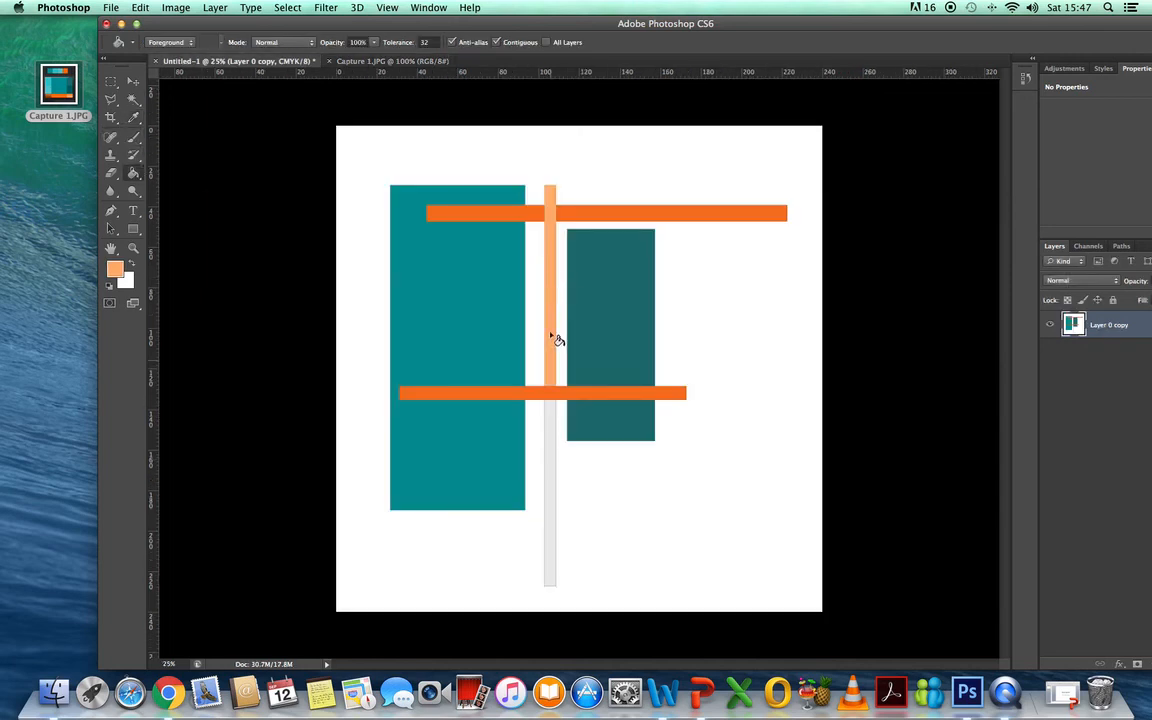
left_click(552, 467)
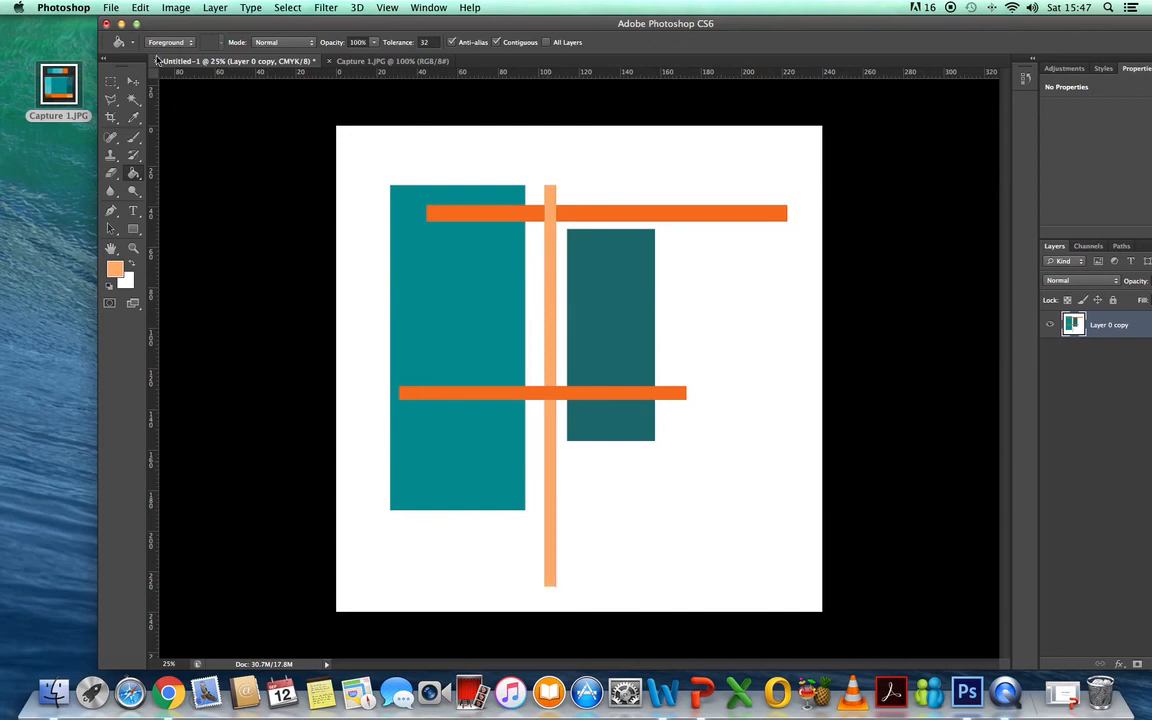
Sample the bright turquoise from Capture 1.JPG and try it as the composition's background, including the gap beside the vertical bar
left_click(377, 62)
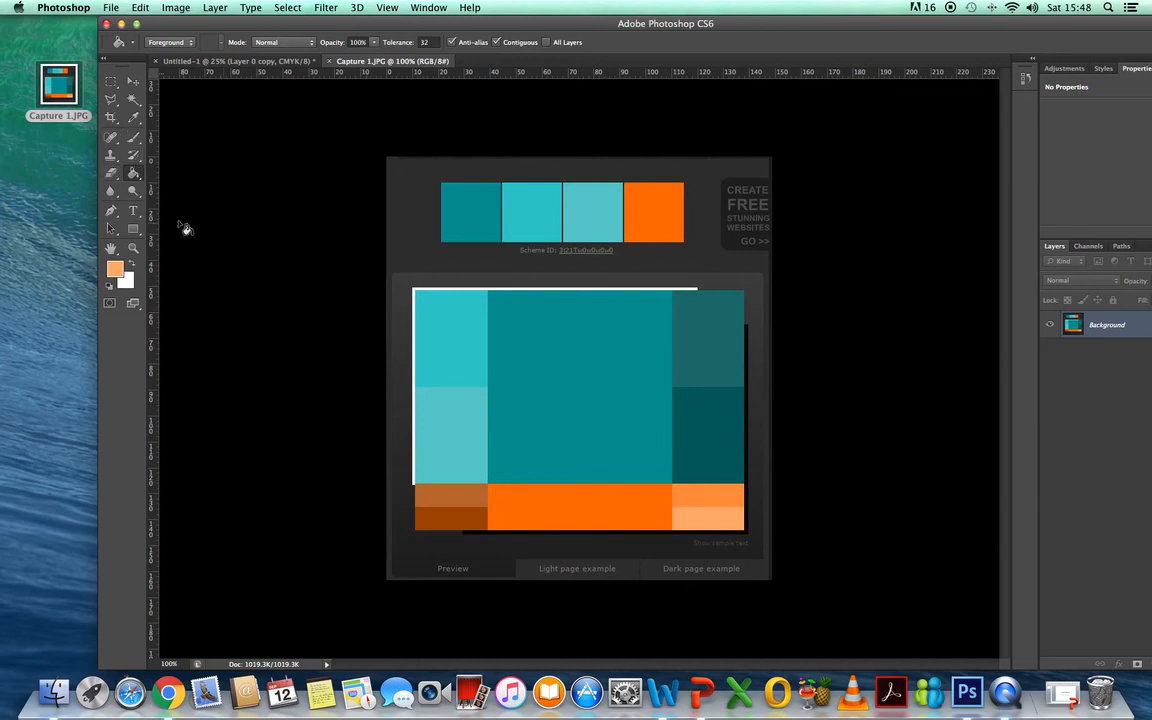
left_click(133, 117)
left_click(468, 341)
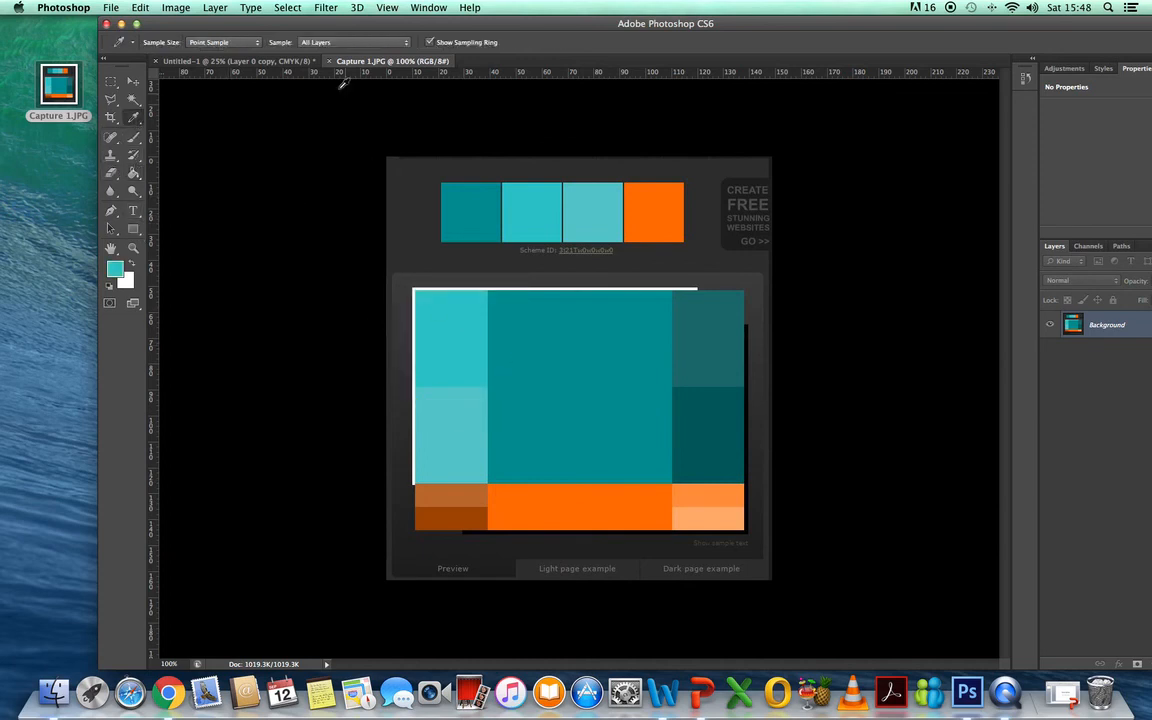
left_click(238, 60)
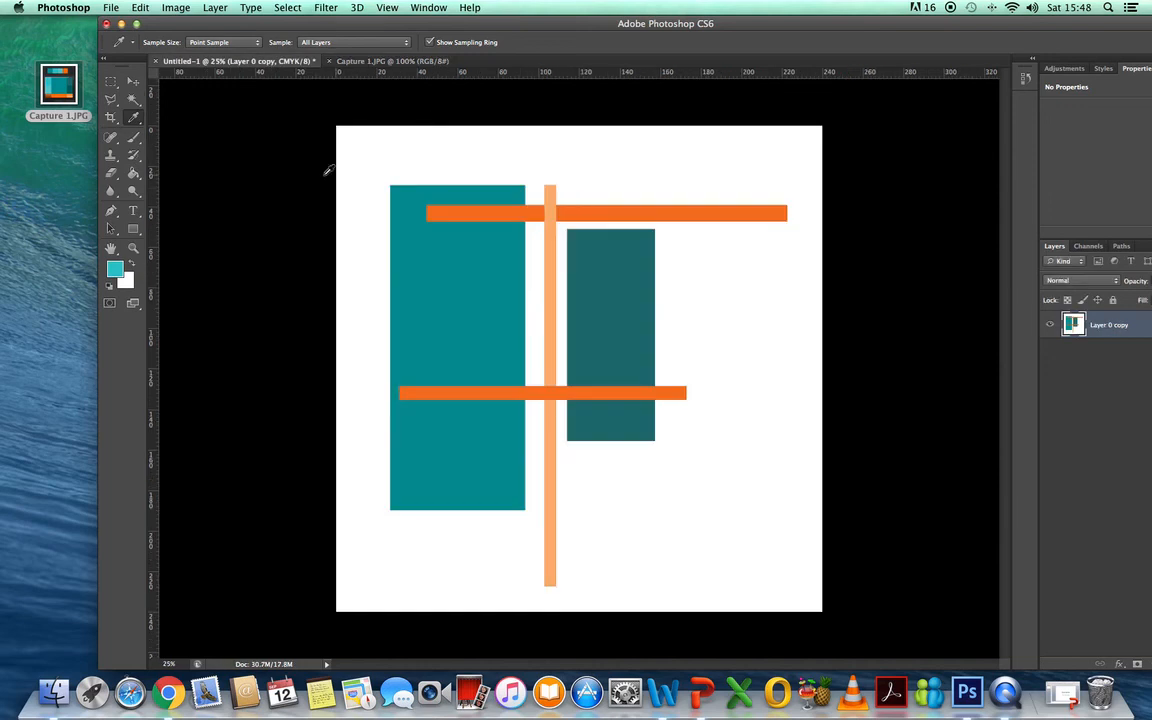
left_click(133, 172)
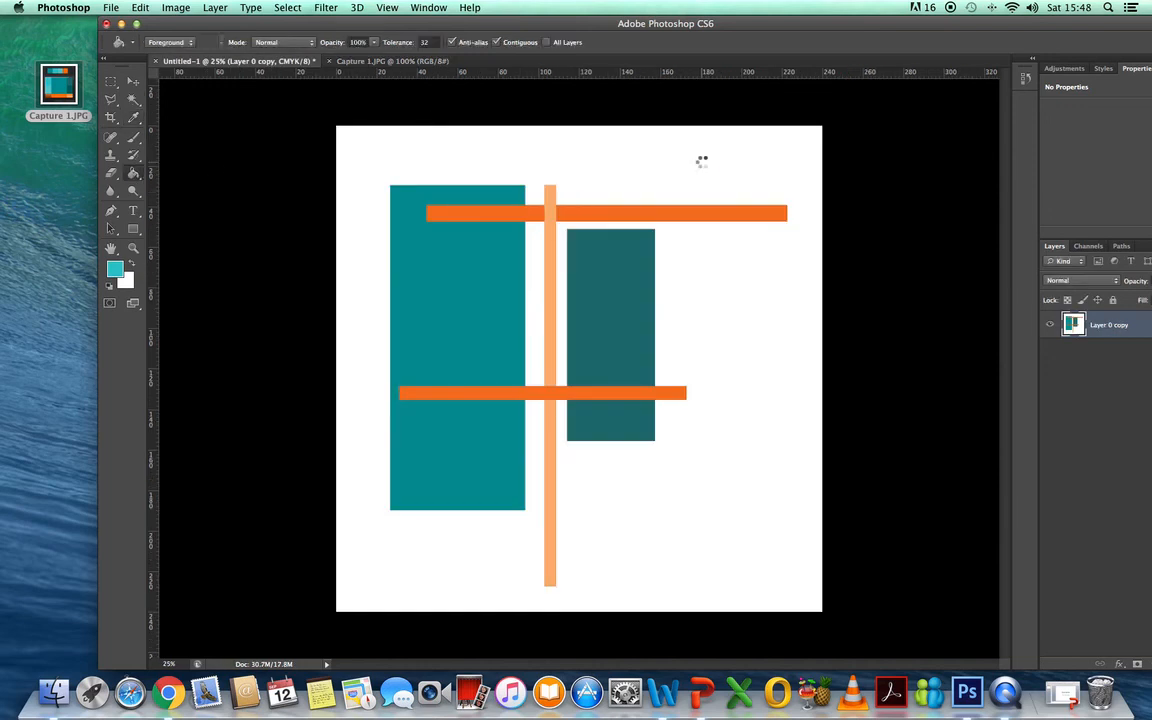
left_click(704, 167)
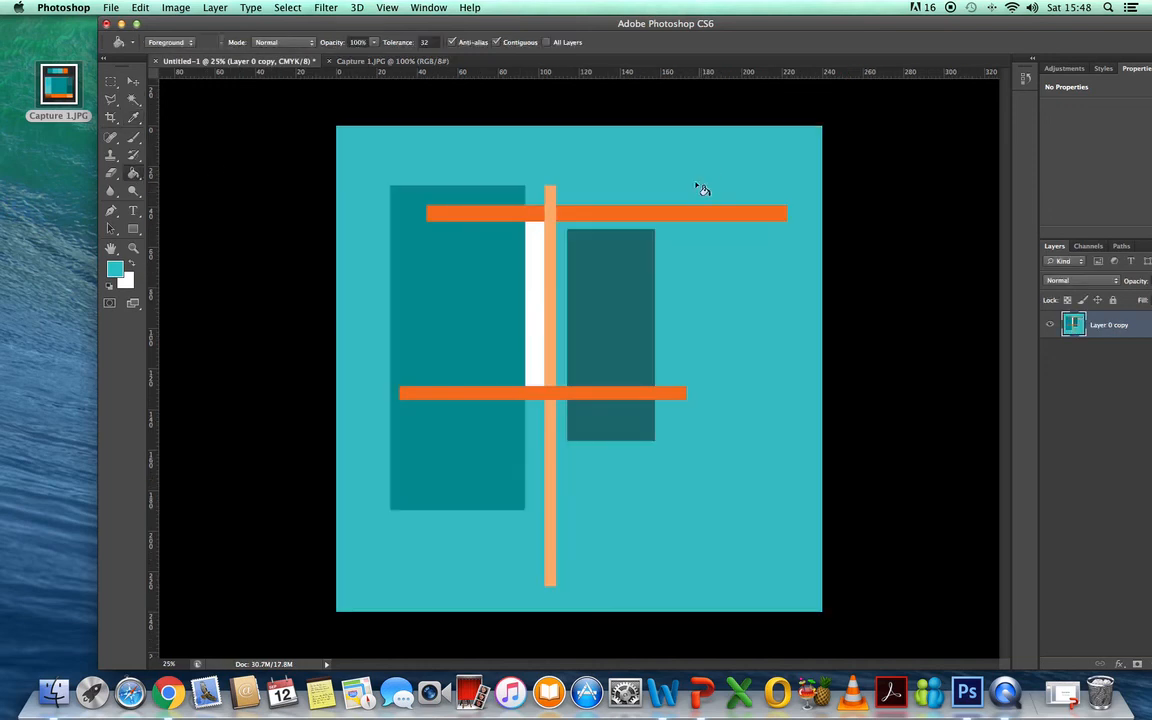
left_click(544, 294)
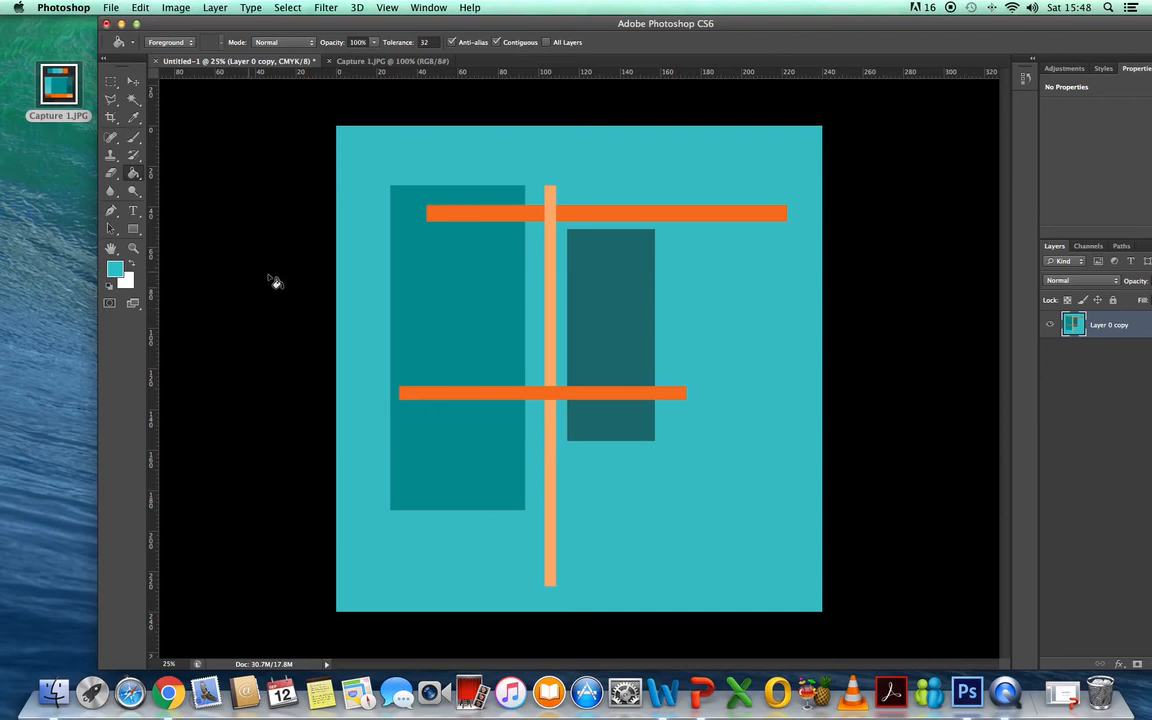
Swap the foreground and background colours and refill the composition's background and enclosed gap with white
left_click(134, 265)
left_click(443, 160)
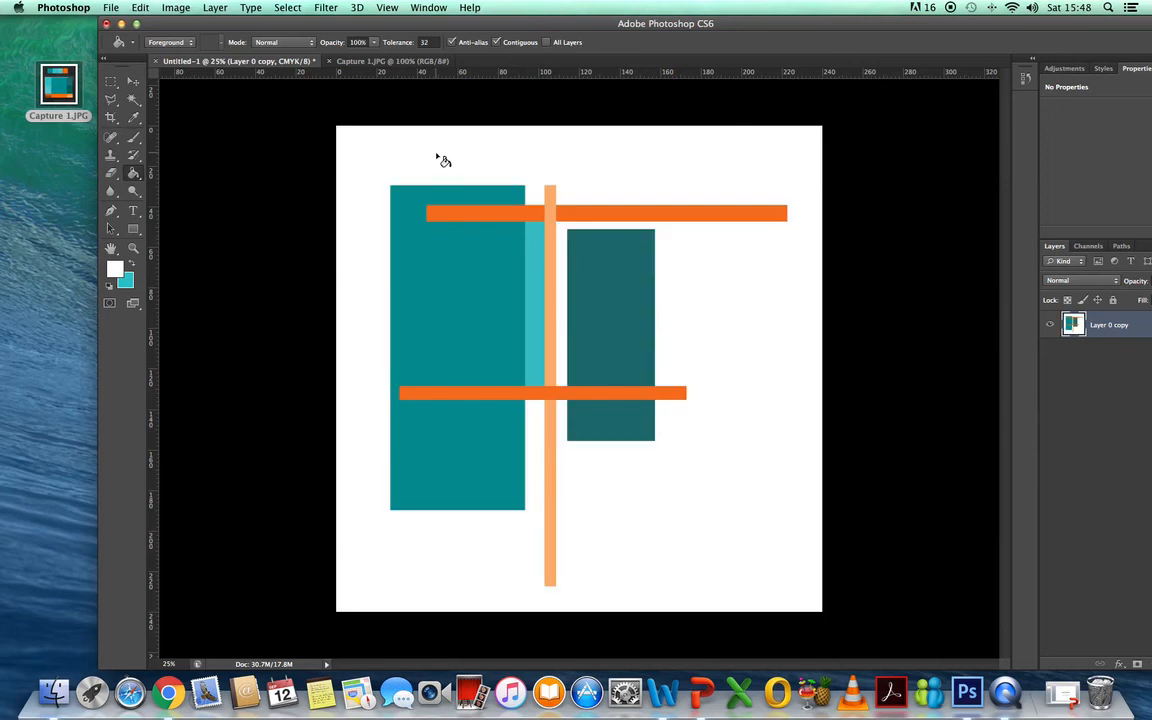
left_click(537, 264)
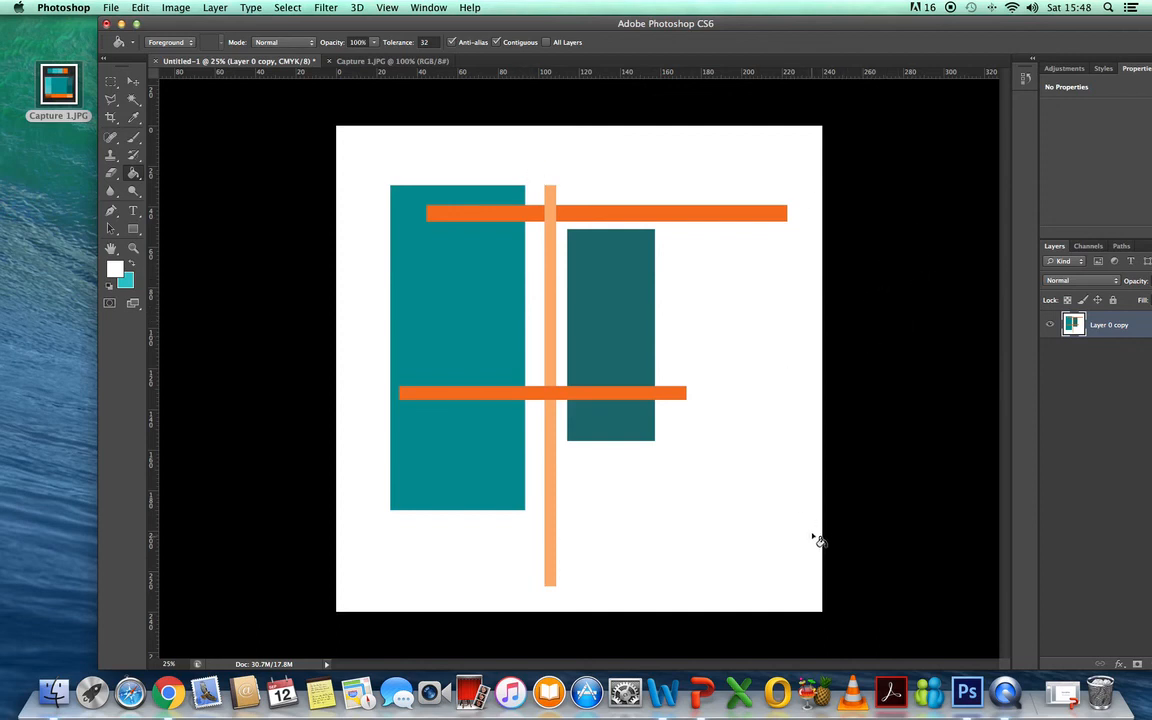
Duplicate the Layer 0 copy layer within Untitled-1 as Layer 0 copy 2
left_click_drag(754, 30, 677, 34)
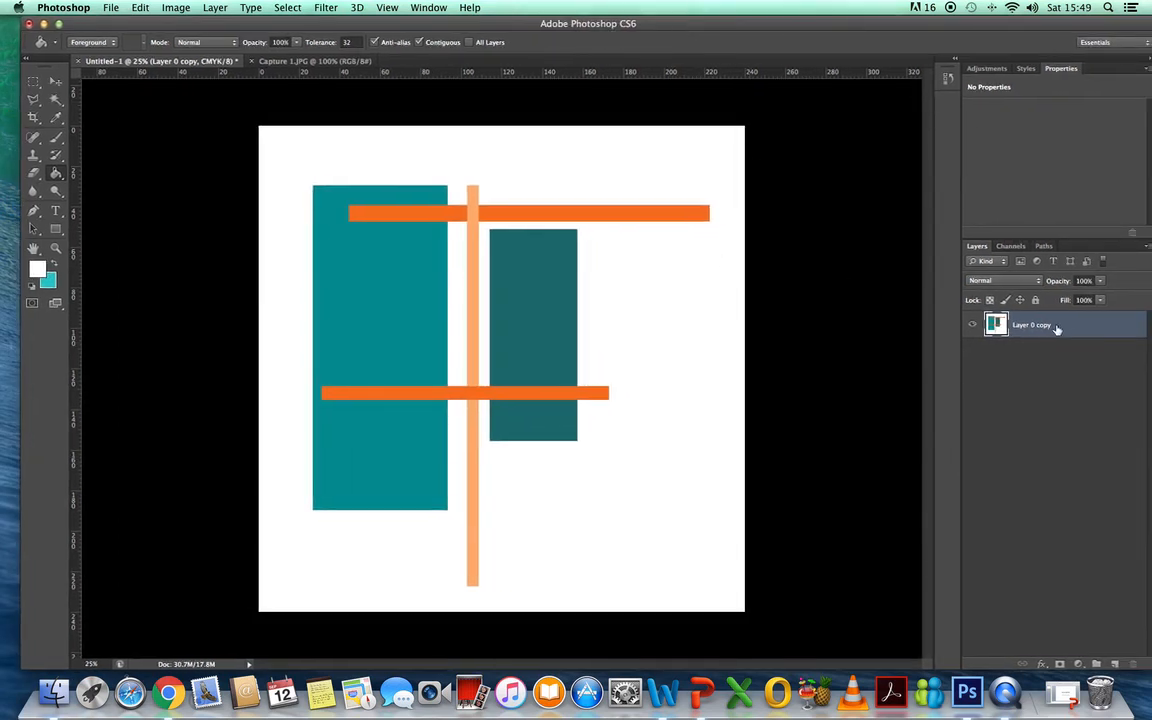
left_click_drag(975, 30, 916, 31)
left_click(1090, 248)
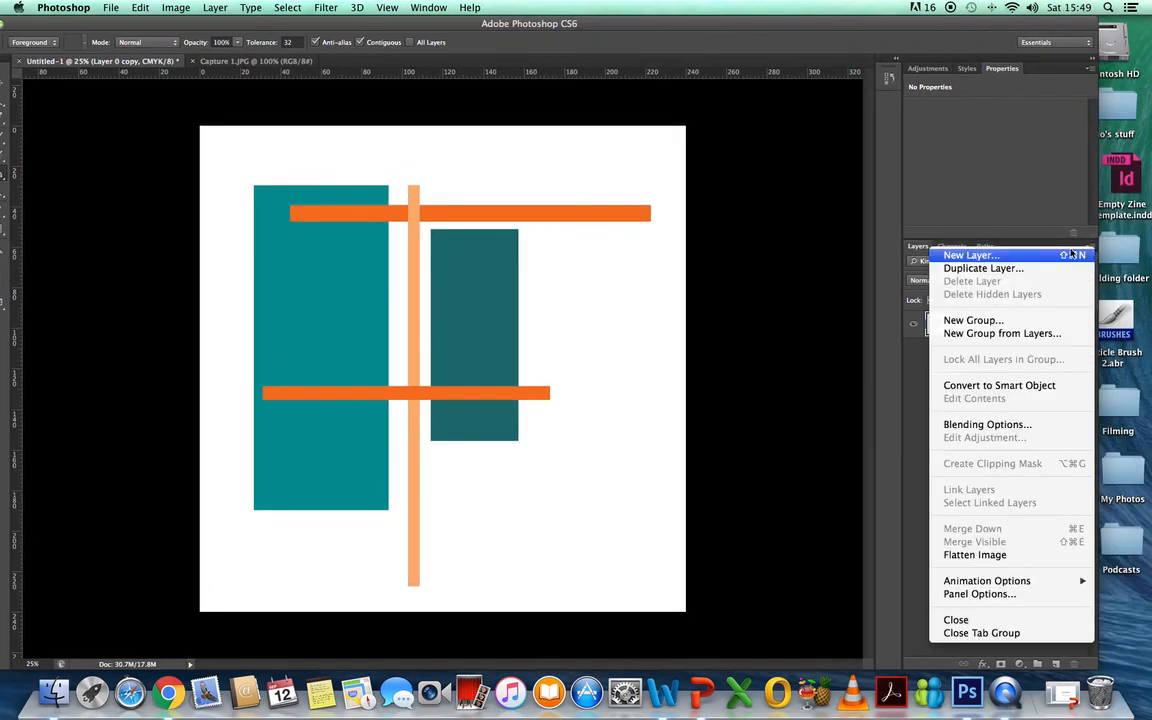
left_click(1061, 268)
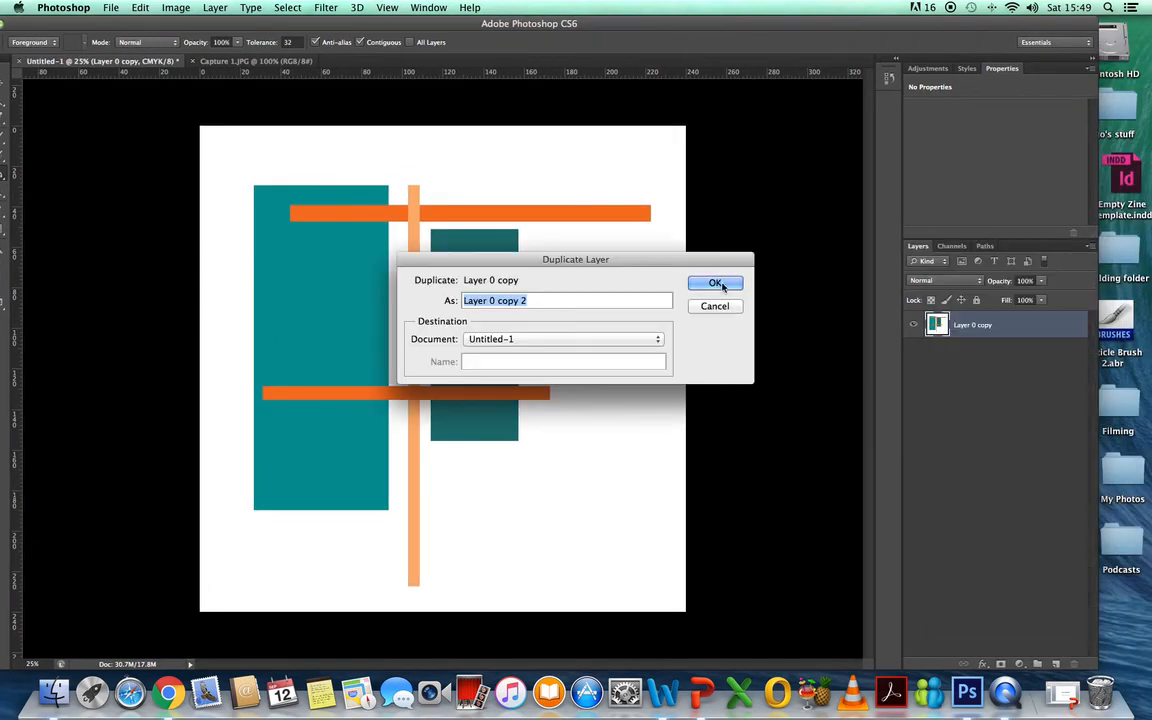
left_click(734, 287)
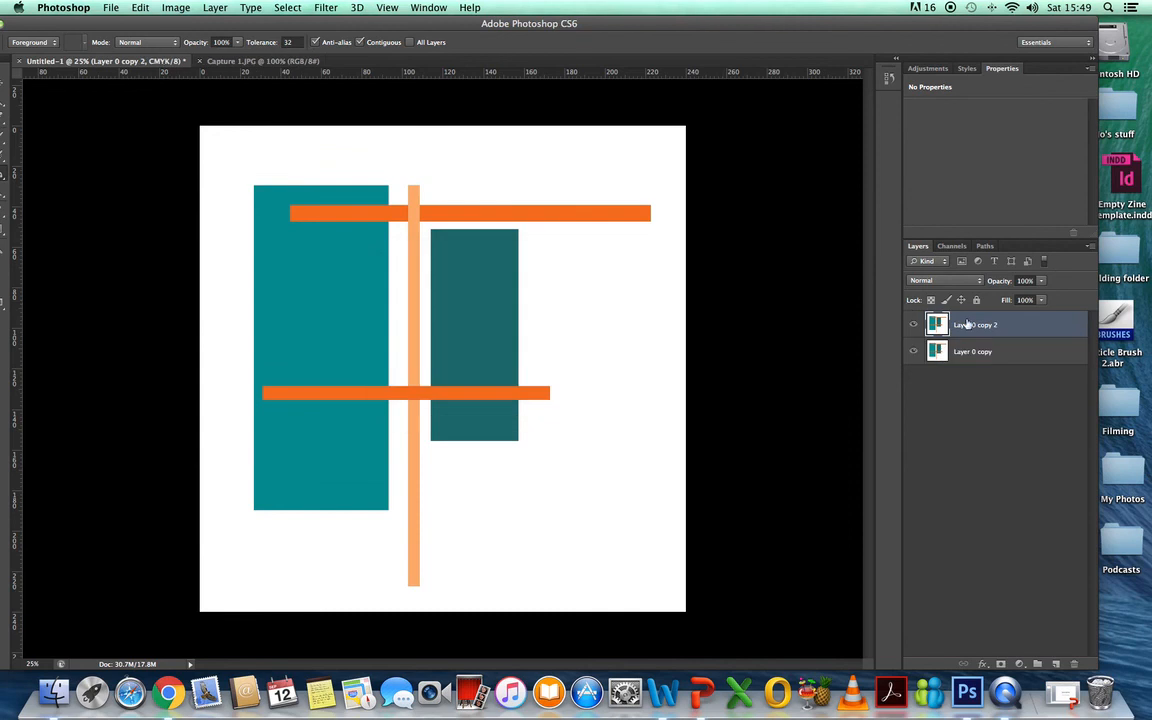
Add a 2 px Stroke effect positioned Inside to the Layer 0 copy 2 layer, and flatten the image
left_click(983, 663)
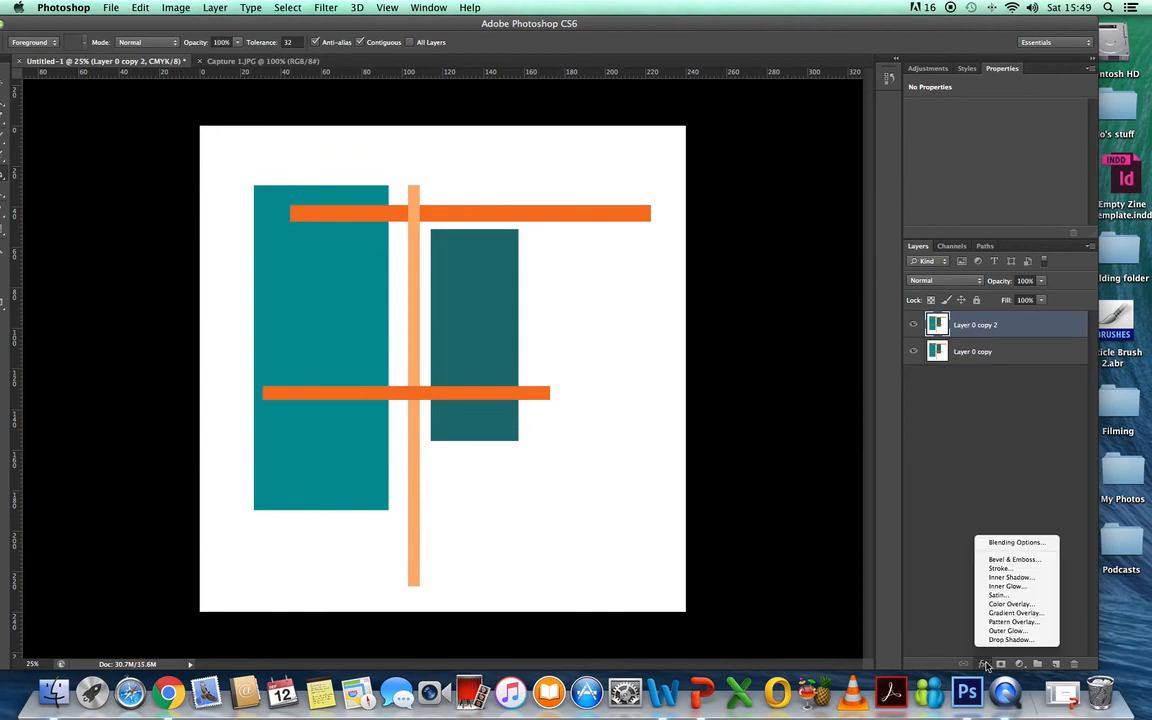
left_click(1015, 572)
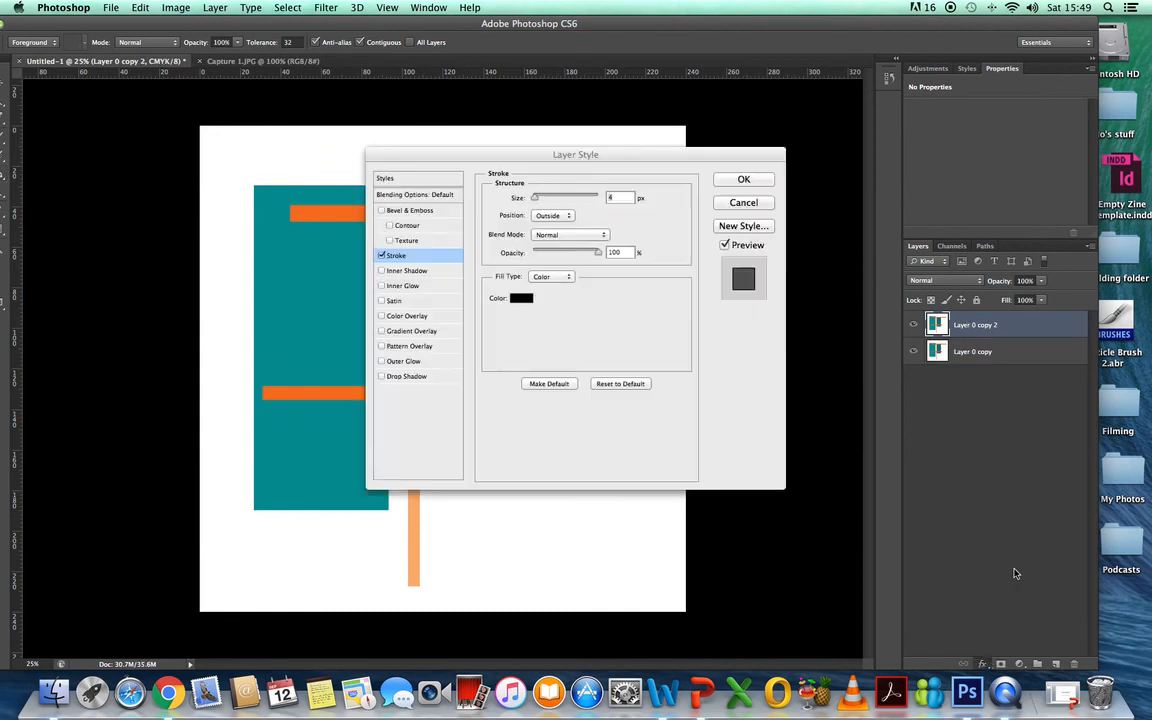
left_click(552, 215)
left_click(577, 225)
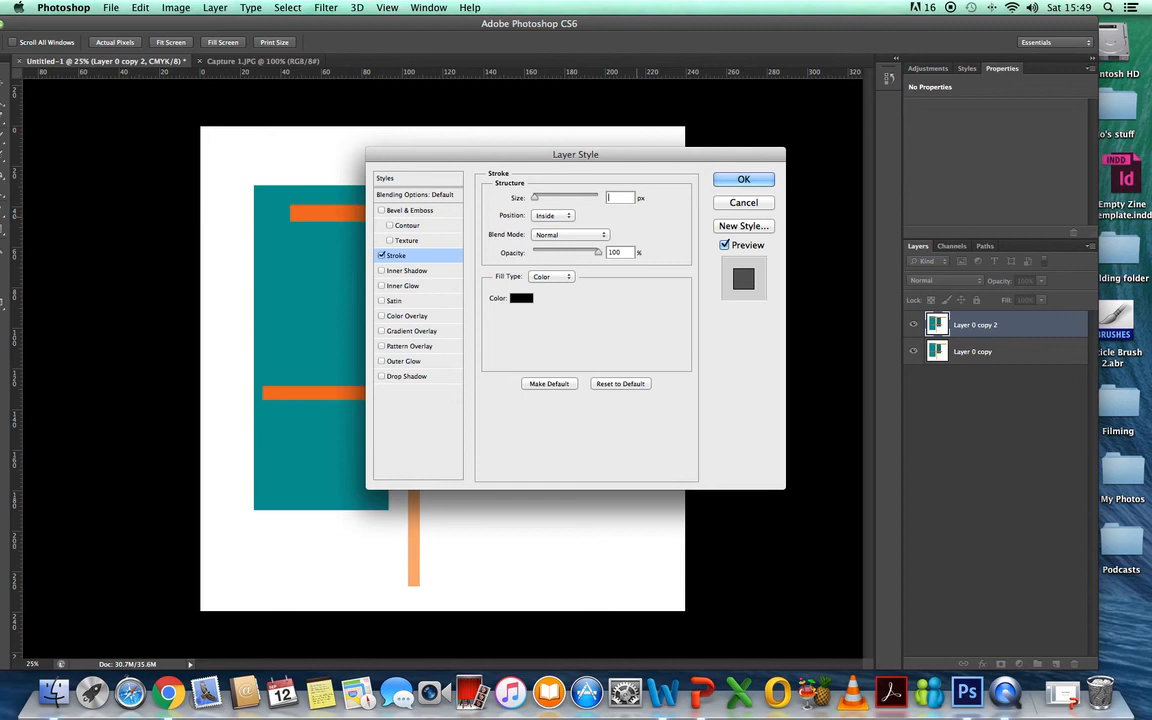
type("2")
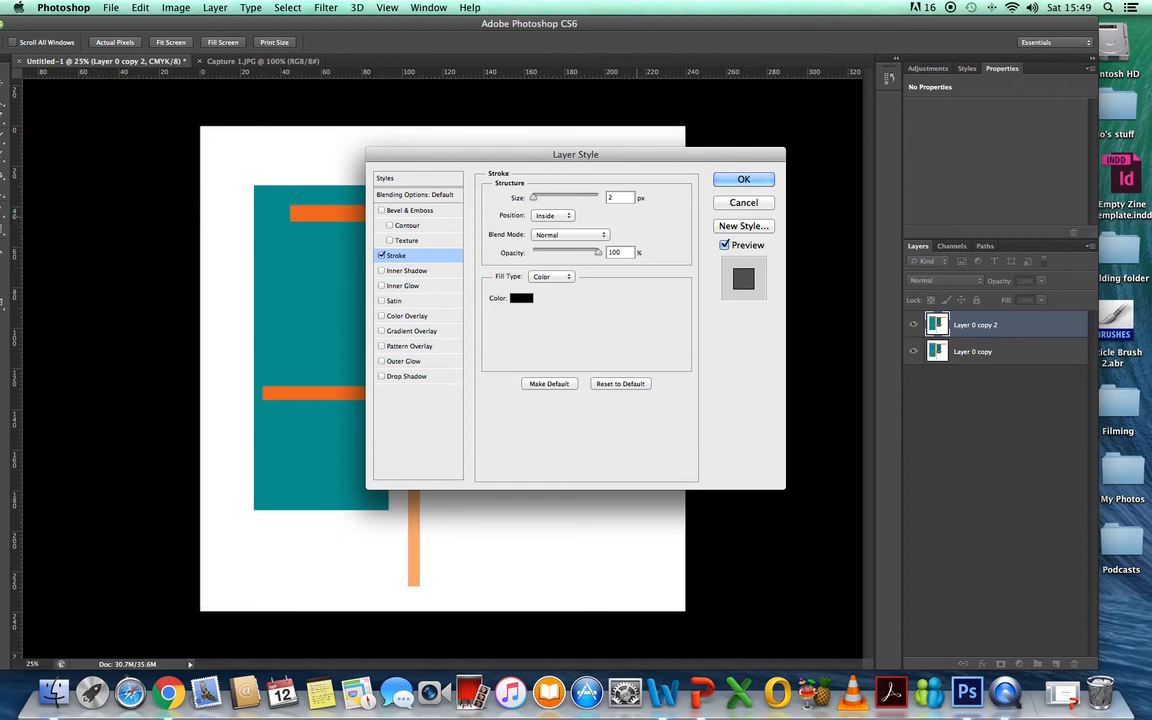
left_click(742, 180)
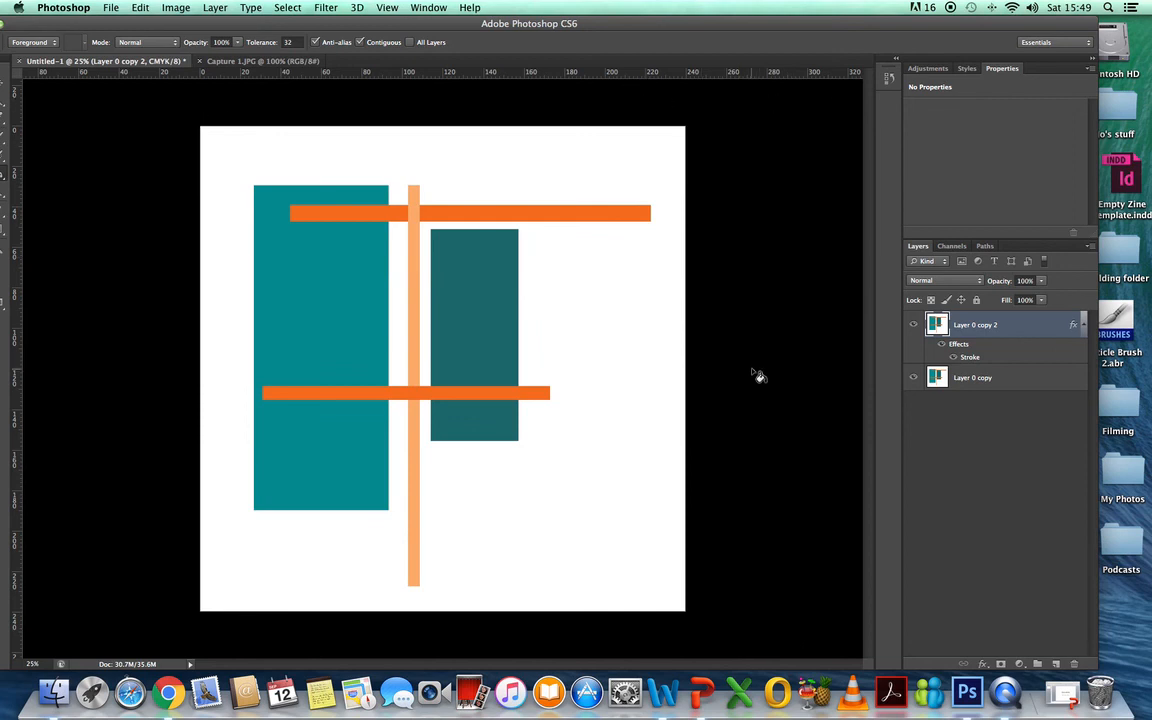
left_click(215, 8)
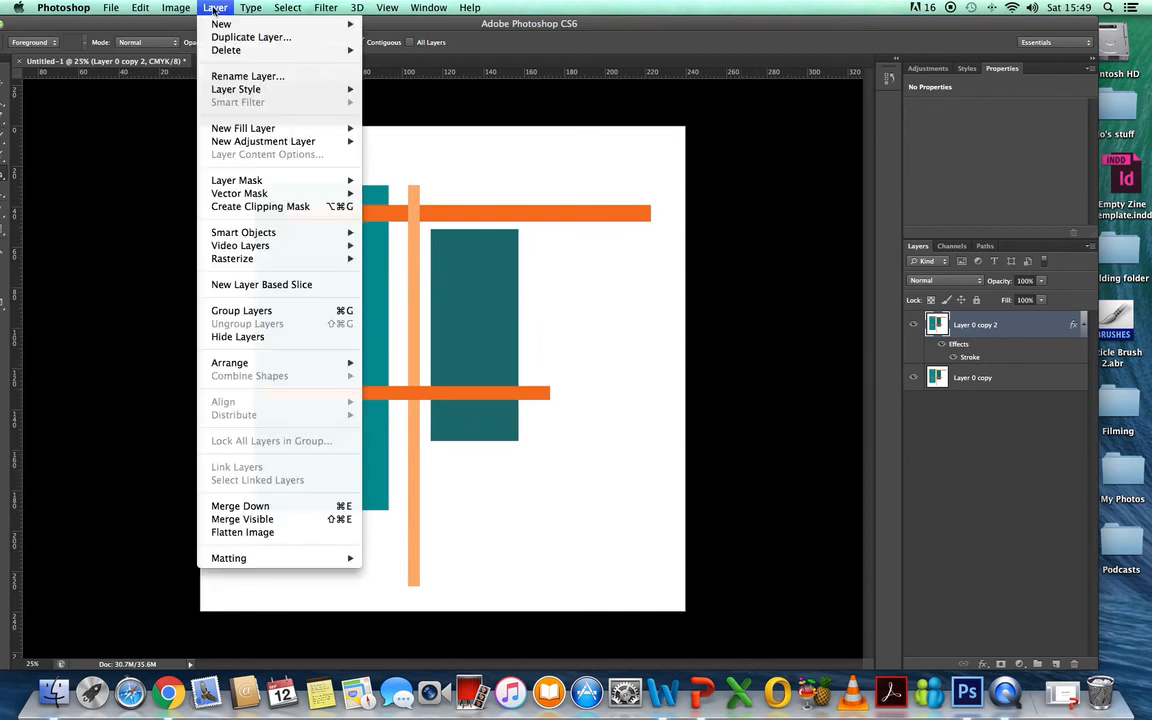
left_click(268, 536)
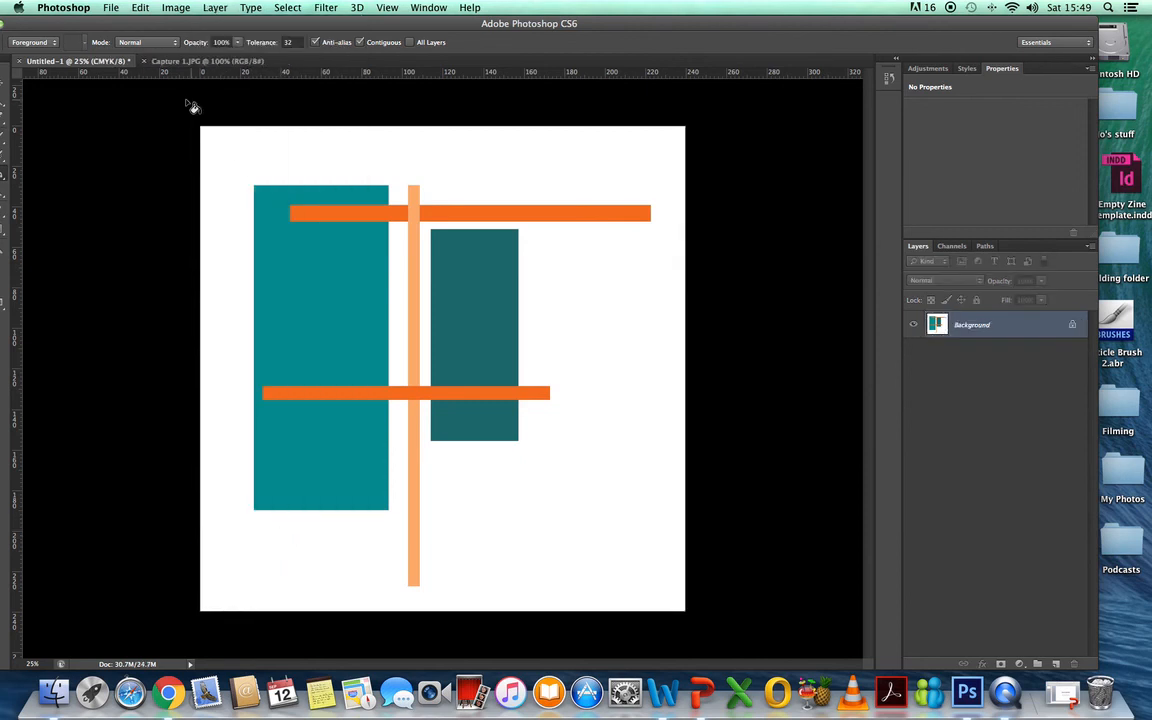
Resize the image's document size to 20 cm wide and 20 cm high, using centimetres as the unit
left_click(189, 7)
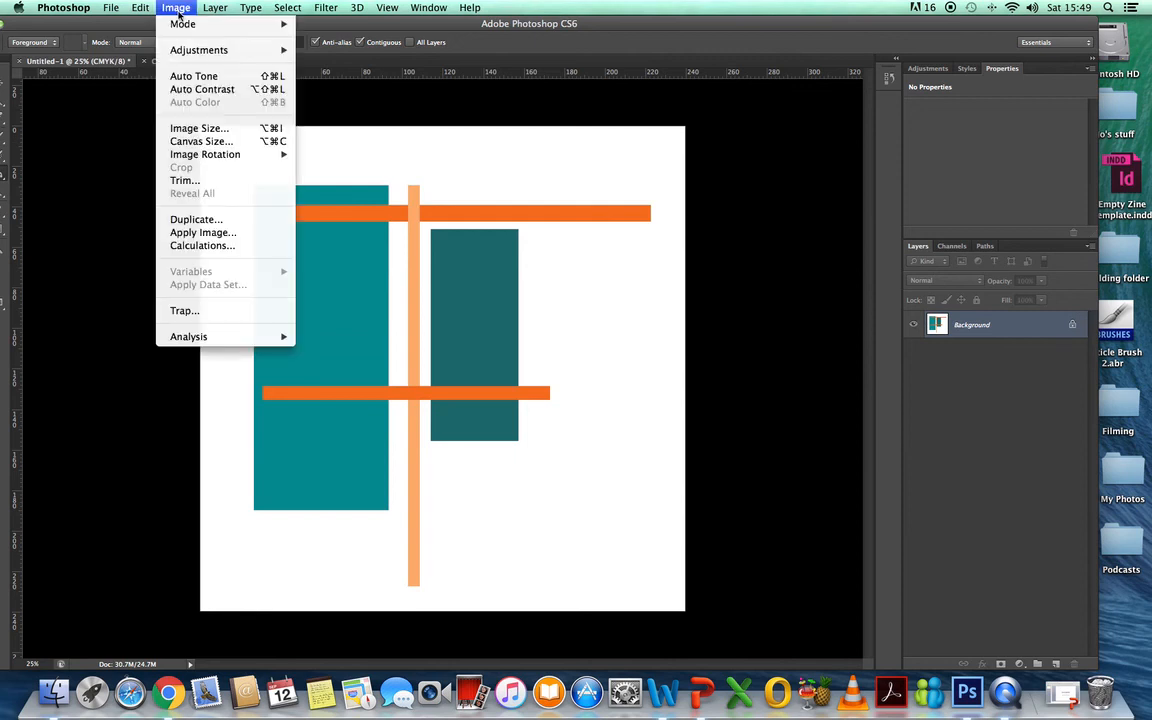
left_click(222, 133)
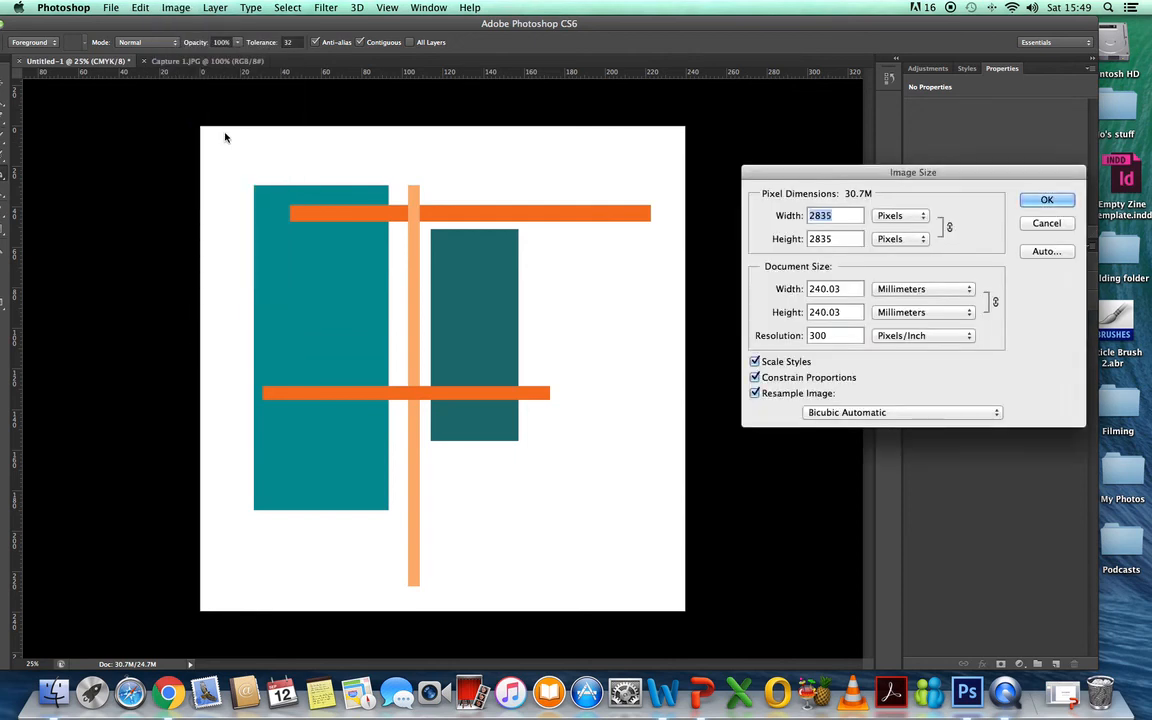
left_click(966, 289)
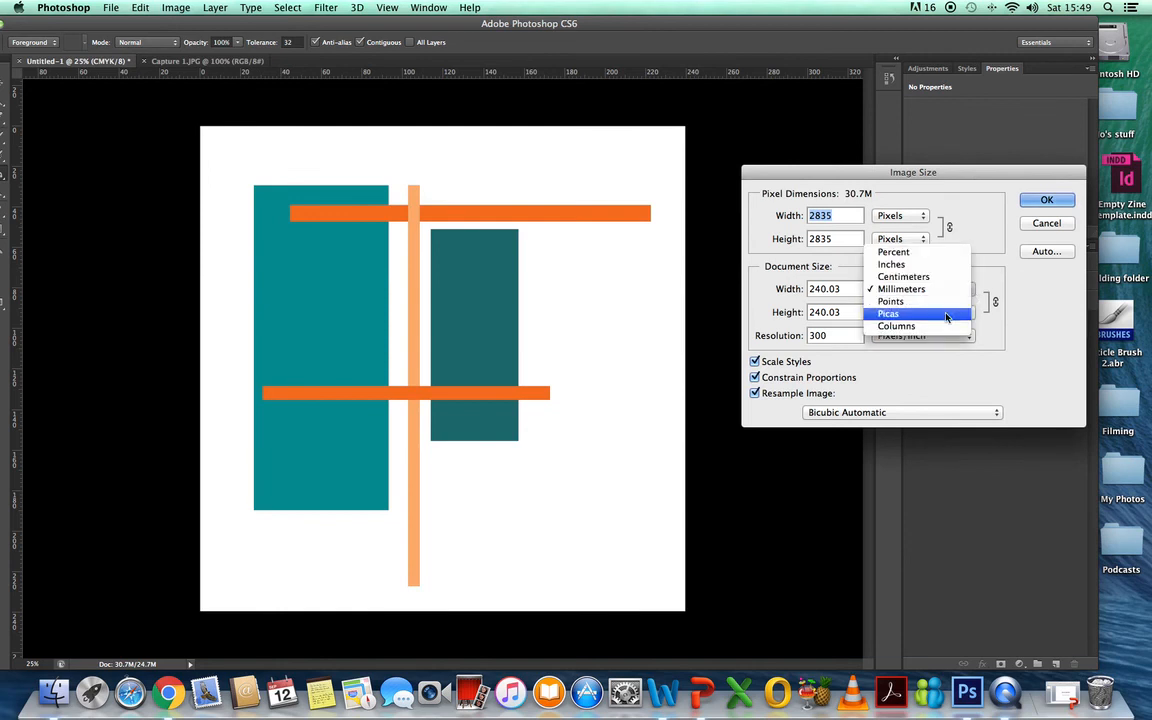
left_click(928, 277)
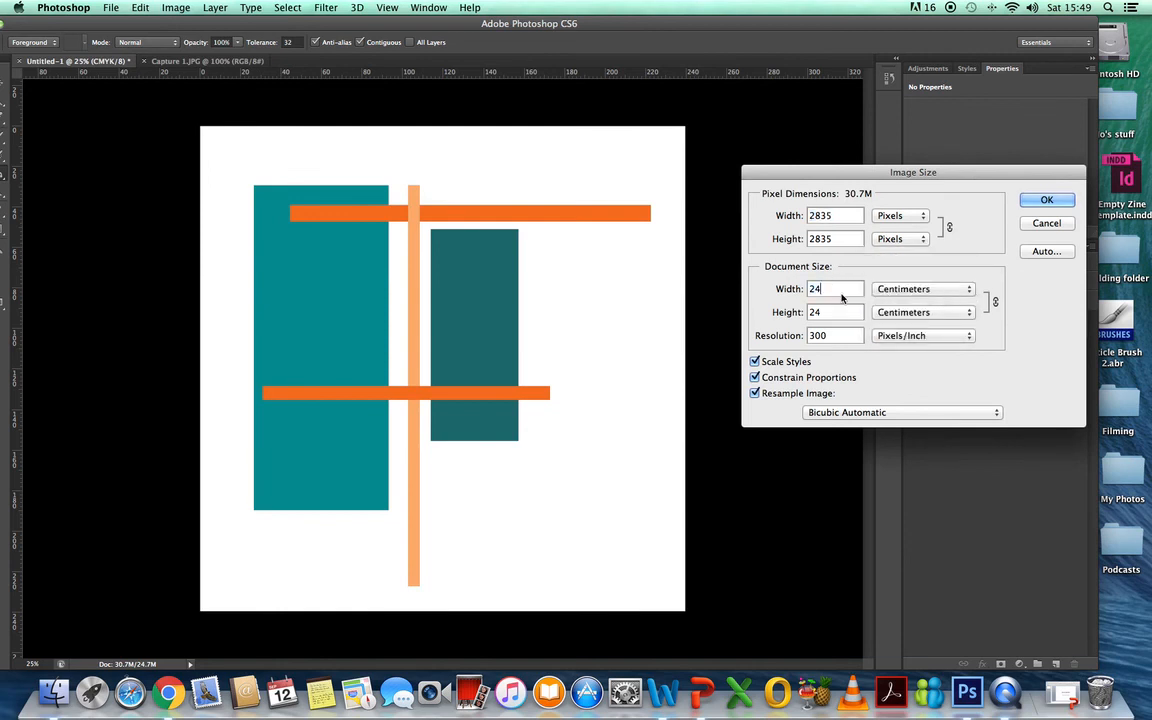
type("2")
key("BackSpace")
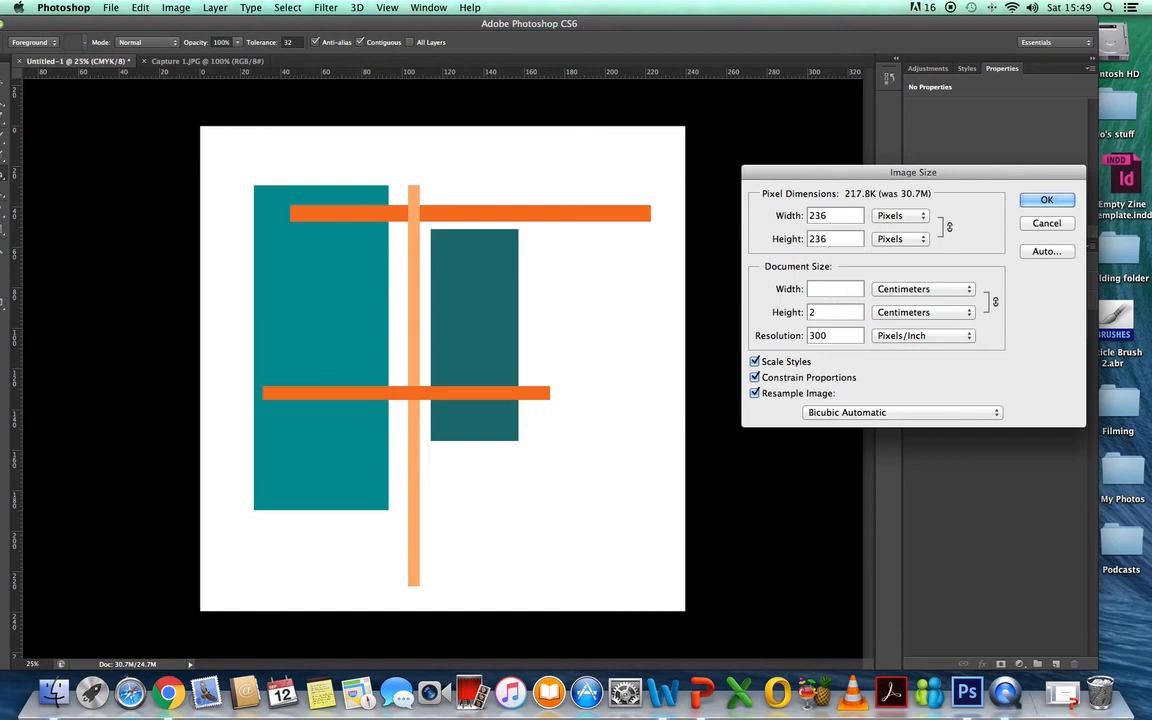
type("20")
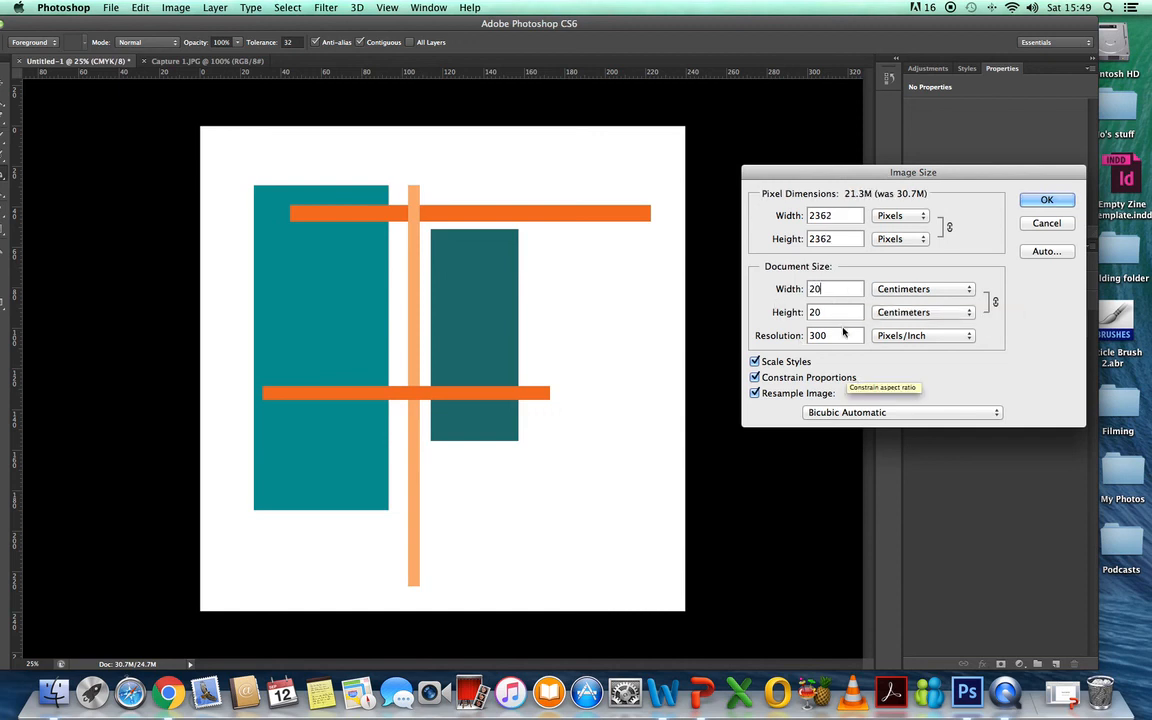
left_click(1046, 200)
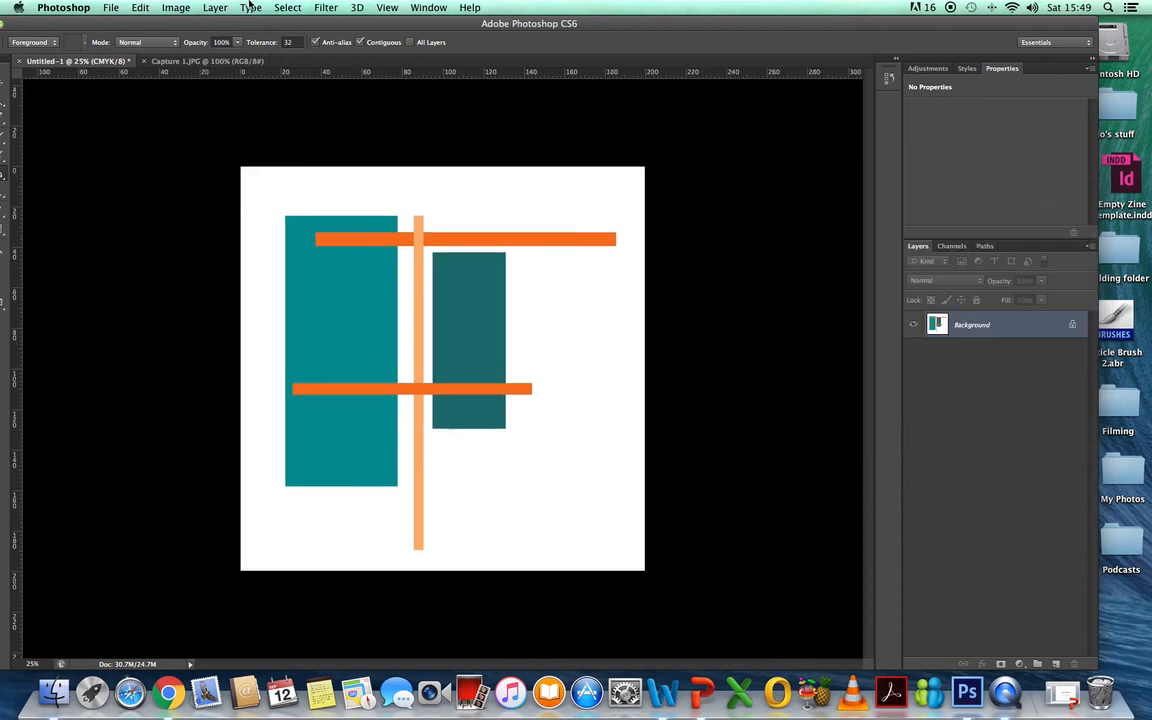
Start saving the flattened image under a new name, replacing the default file name with Rectangles
left_click(115, 9)
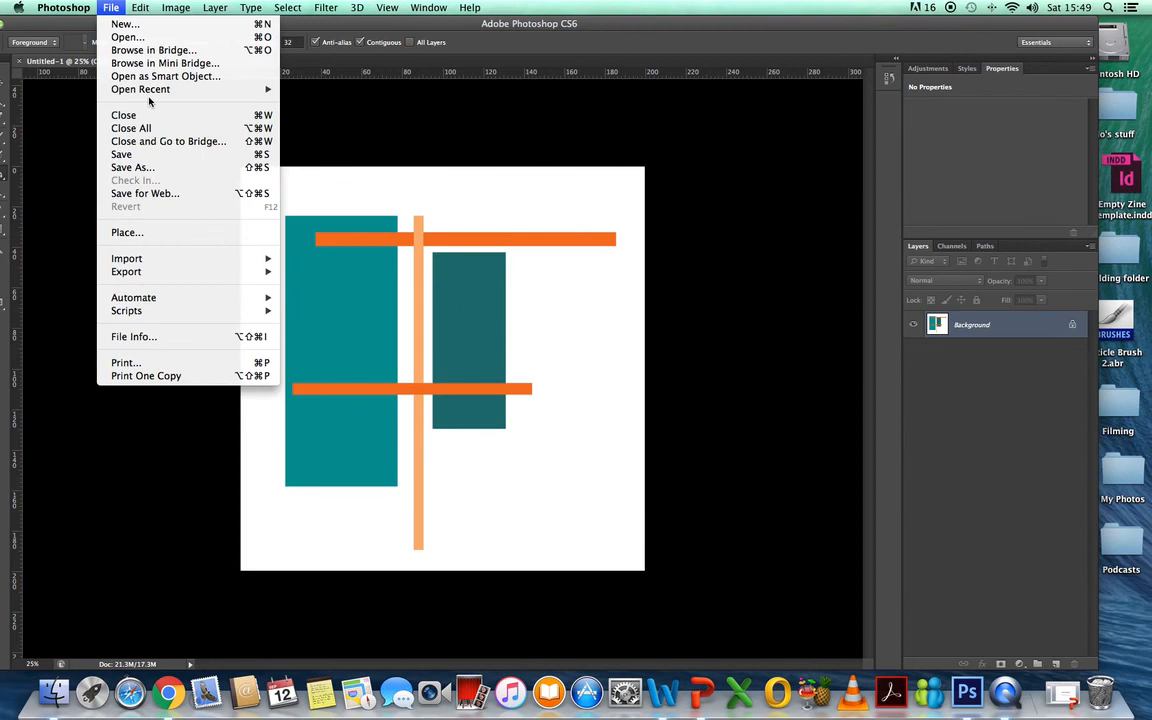
left_click(188, 170)
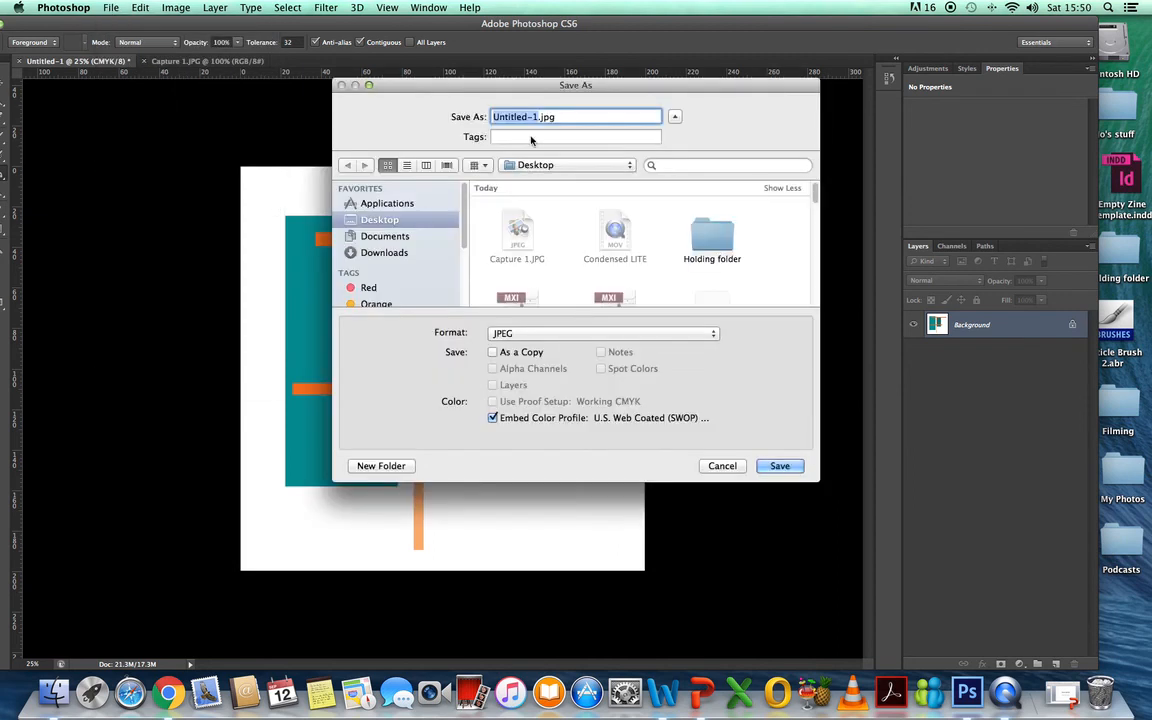
left_click(558, 117)
key("BackSpace")
key("BackSpace")
key("BackSpace")
key("BackSpace")
key("BackSpace")
key("BackSpace")
key("BackSpace")
key("BackSpace")
key("BackSpace")
key("BackSpace")
key("BackSpace")
key("BackSpace")
key("BackSpace")
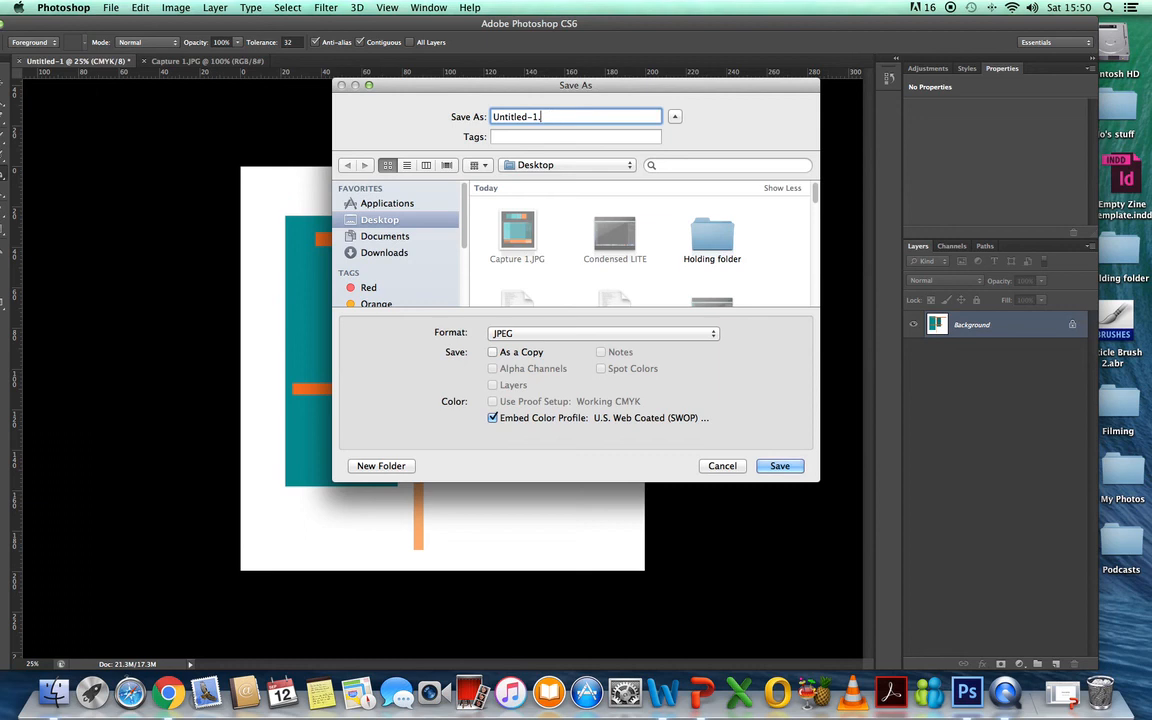
key("BackSpace")
type("Rectangles")
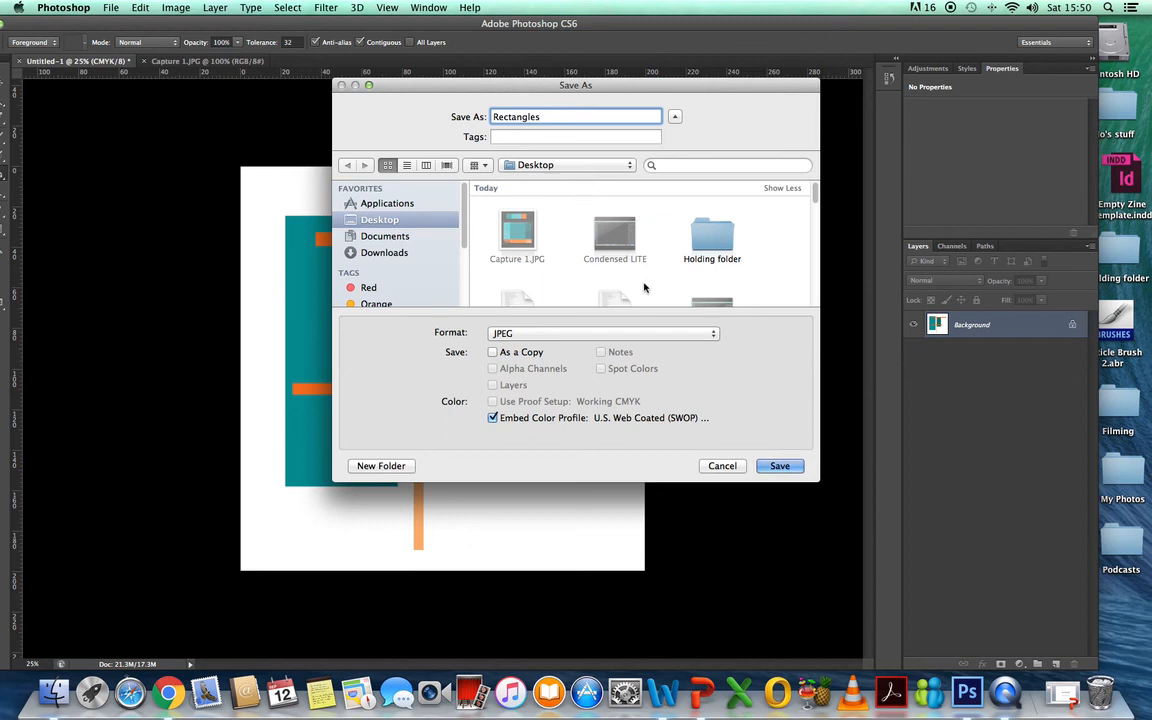
Save the Rectangles file to the Desktop in JPEG format at quality 11 (Maximum) with the Baseline ("Standard") option
left_click(713, 335)
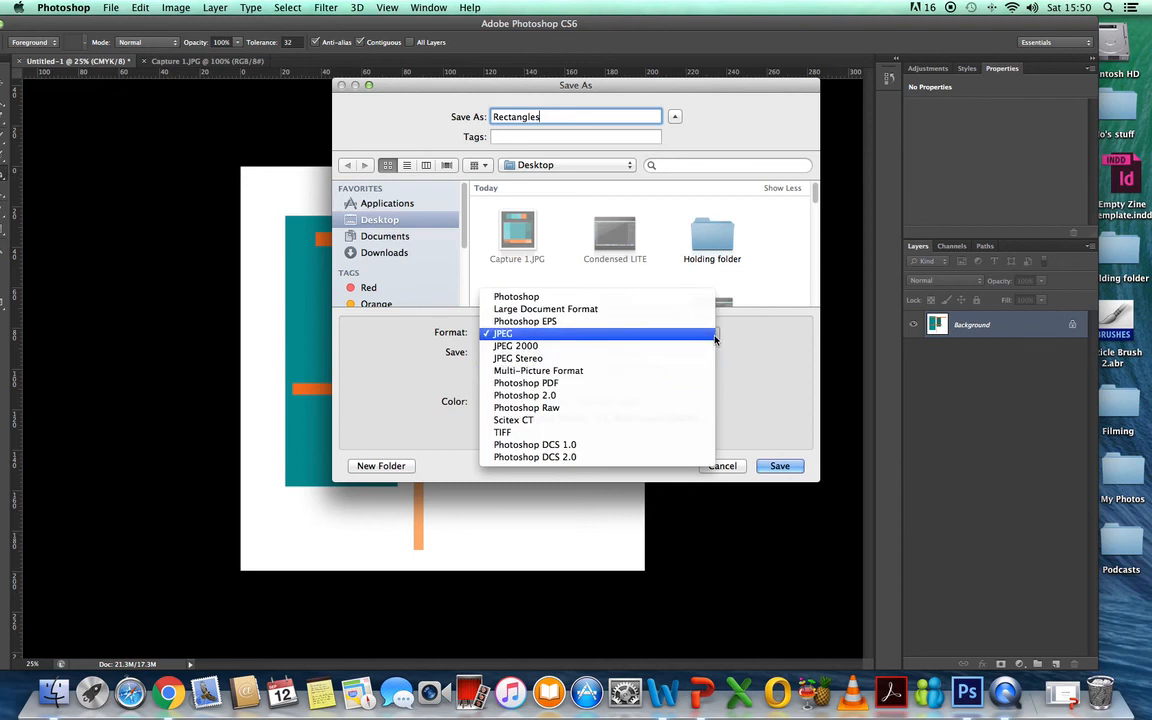
left_click(527, 334)
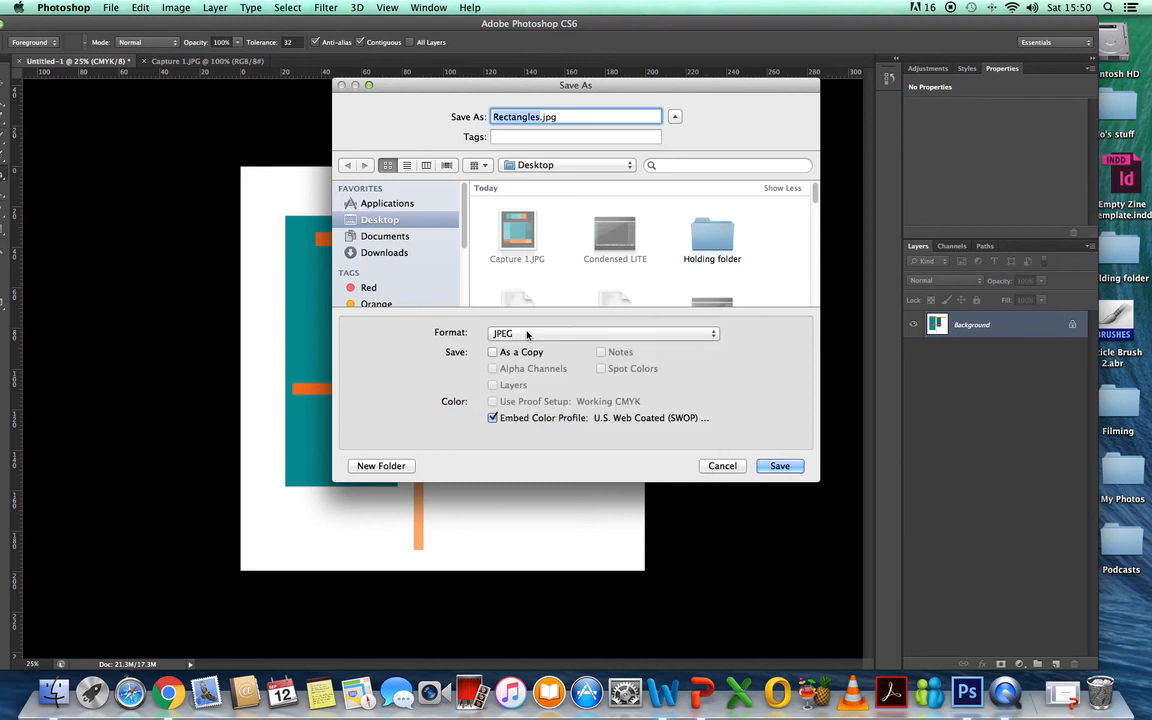
left_click(799, 469)
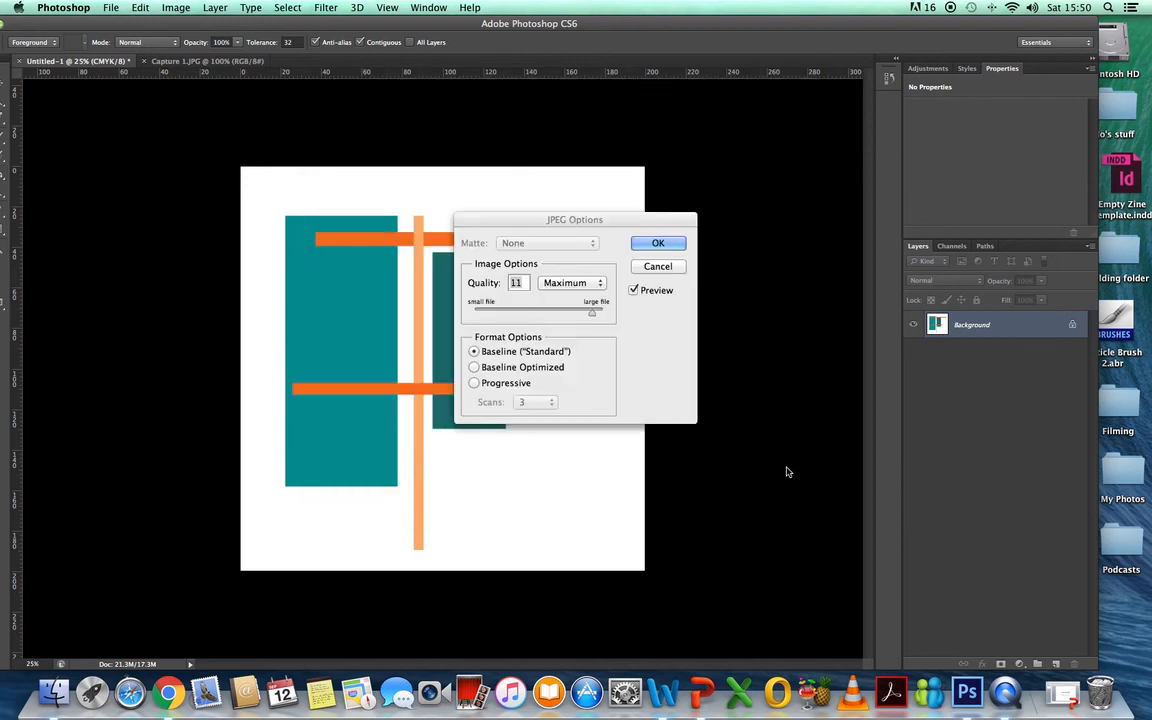
left_click(673, 243)
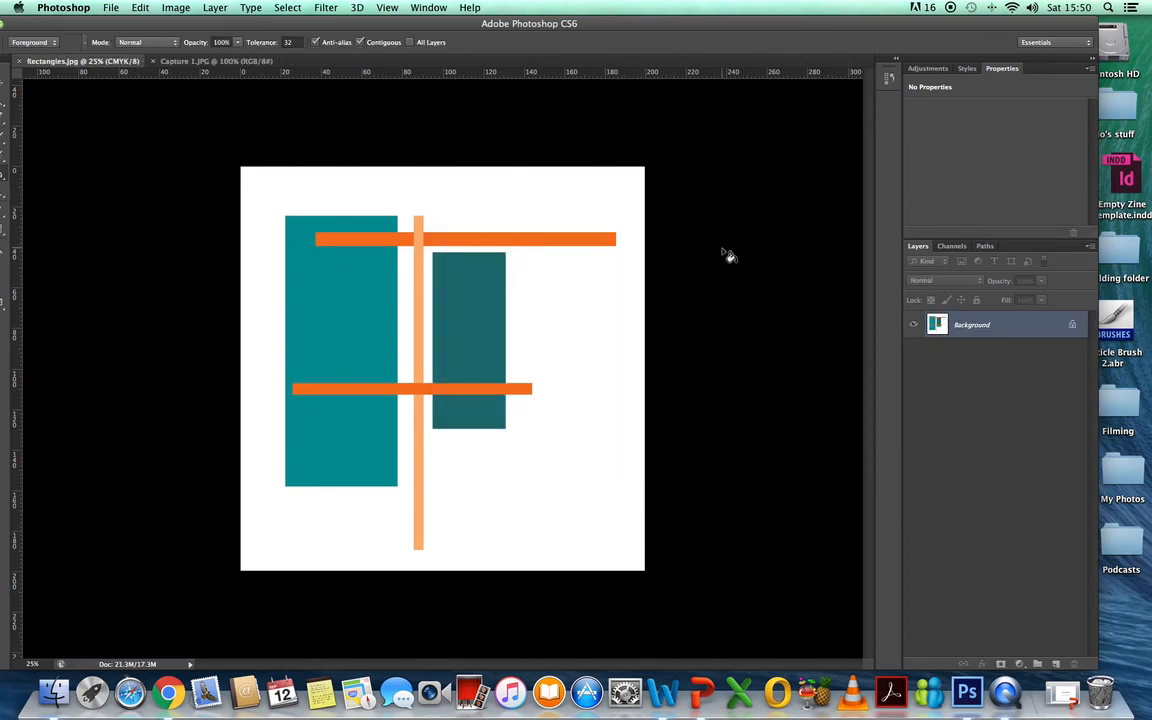